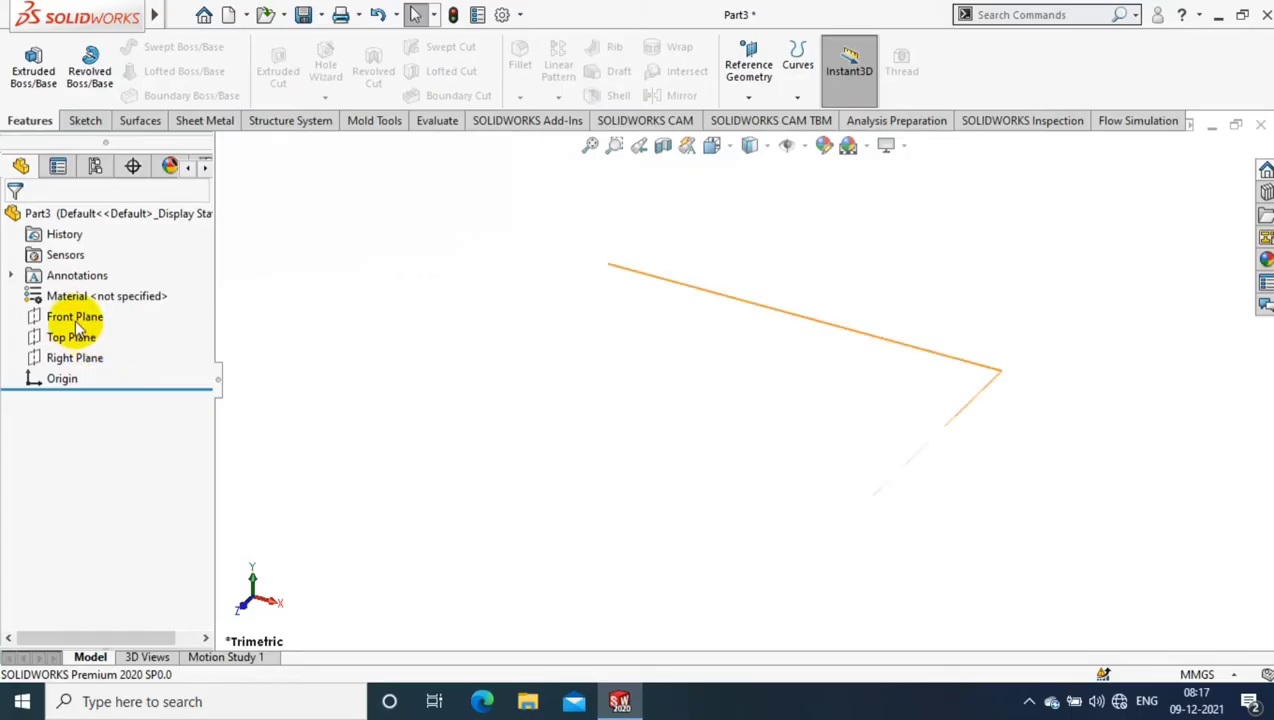
Step: Start Sketch1 on the Front Plane of the new part
{"action": "left_click", "coordinate": [70, 316]}
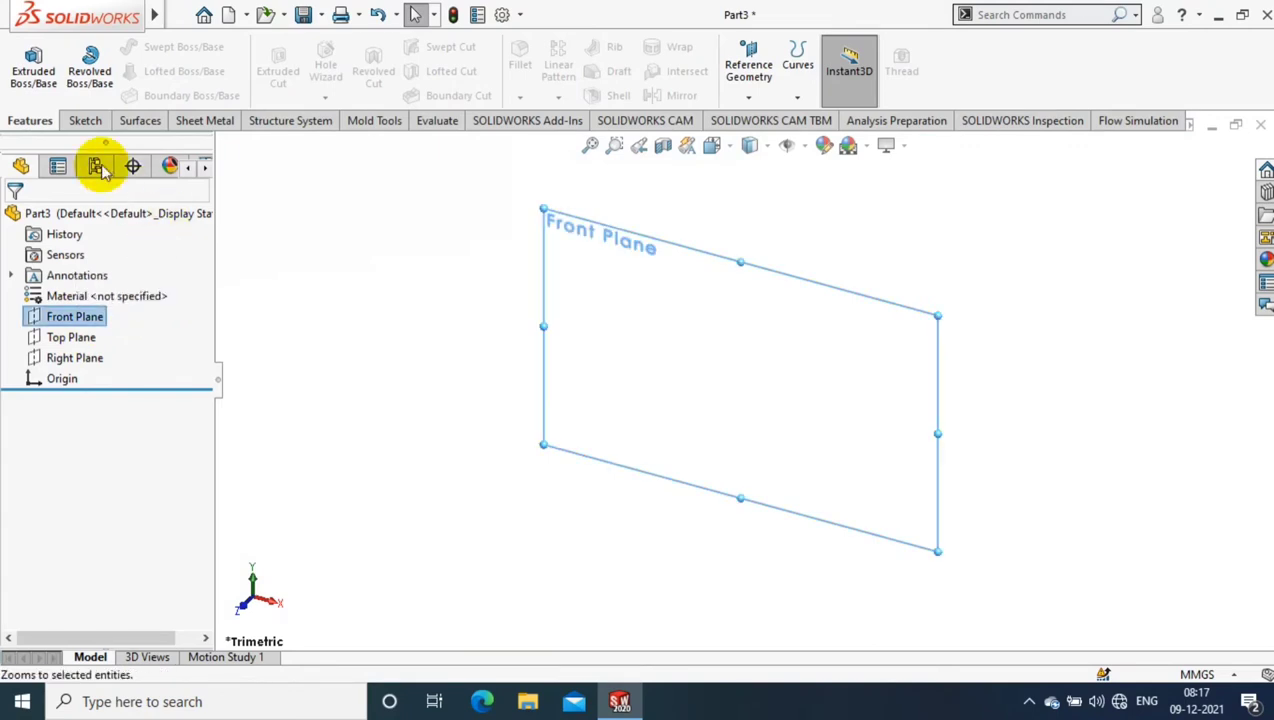
{"action": "left_click", "coordinate": [84, 120]}
{"action": "left_click", "coordinate": [27, 70]}
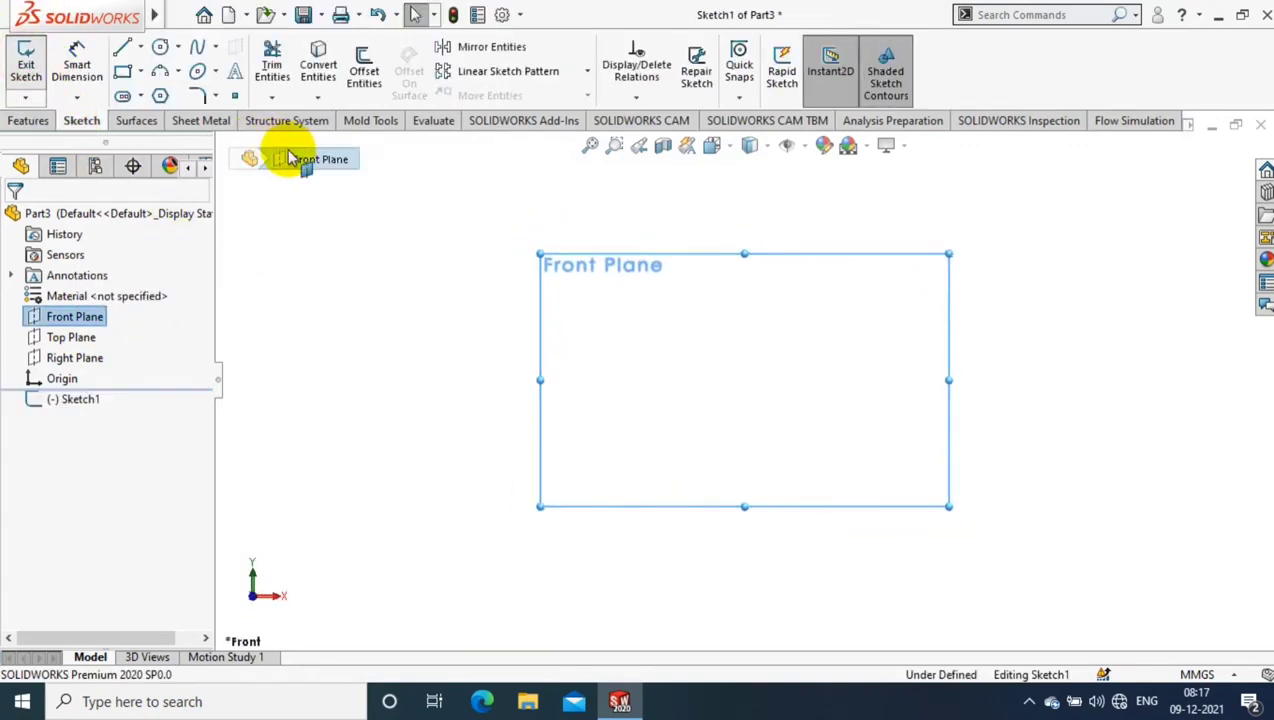
Step: Draw a closed L-shaped line profile with its lower-left corner at the origin
{"action": "left_click", "coordinate": [138, 60]}
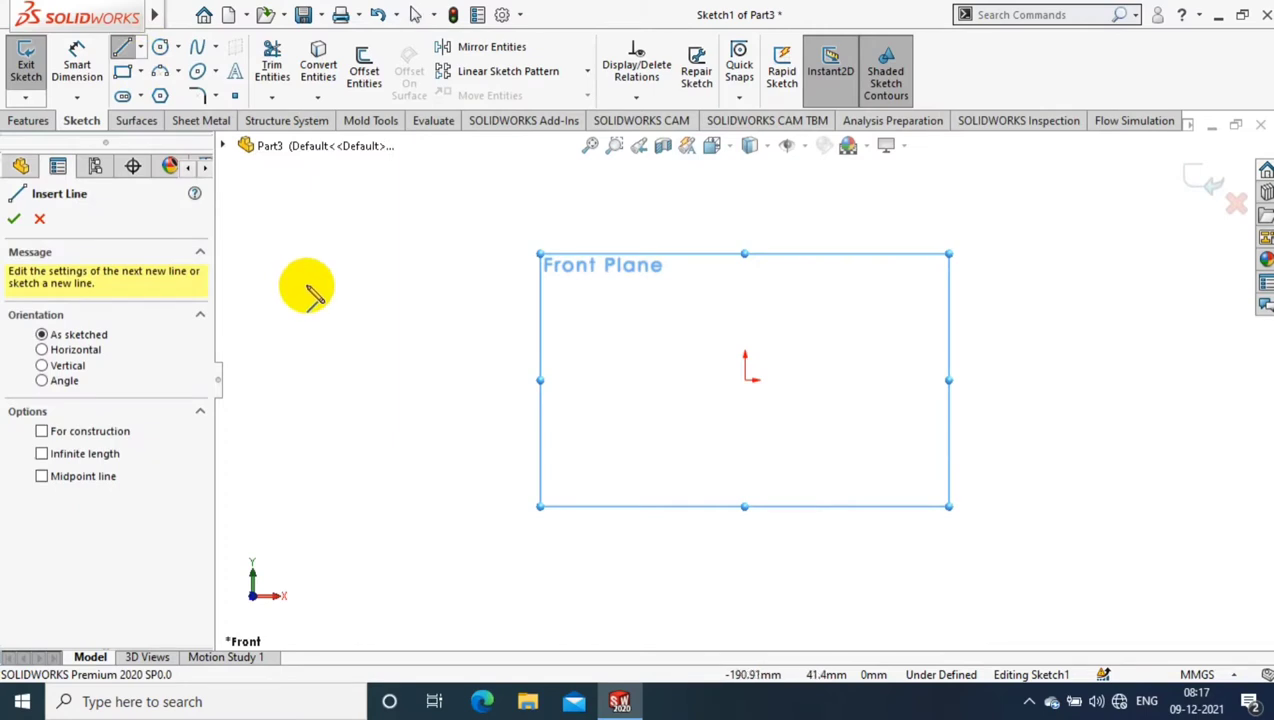
{"action": "left_click", "coordinate": [744, 203]}
{"action": "left_click", "coordinate": [745, 380]}
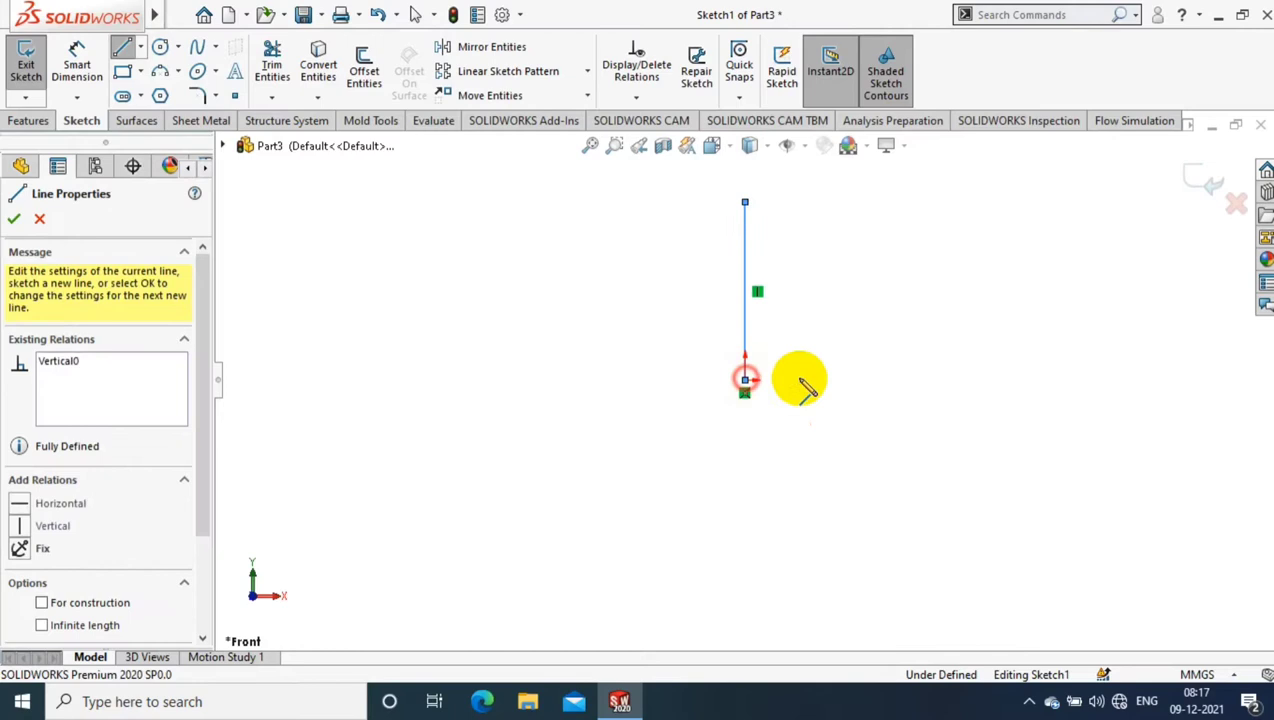
{"action": "left_click", "coordinate": [995, 380]}
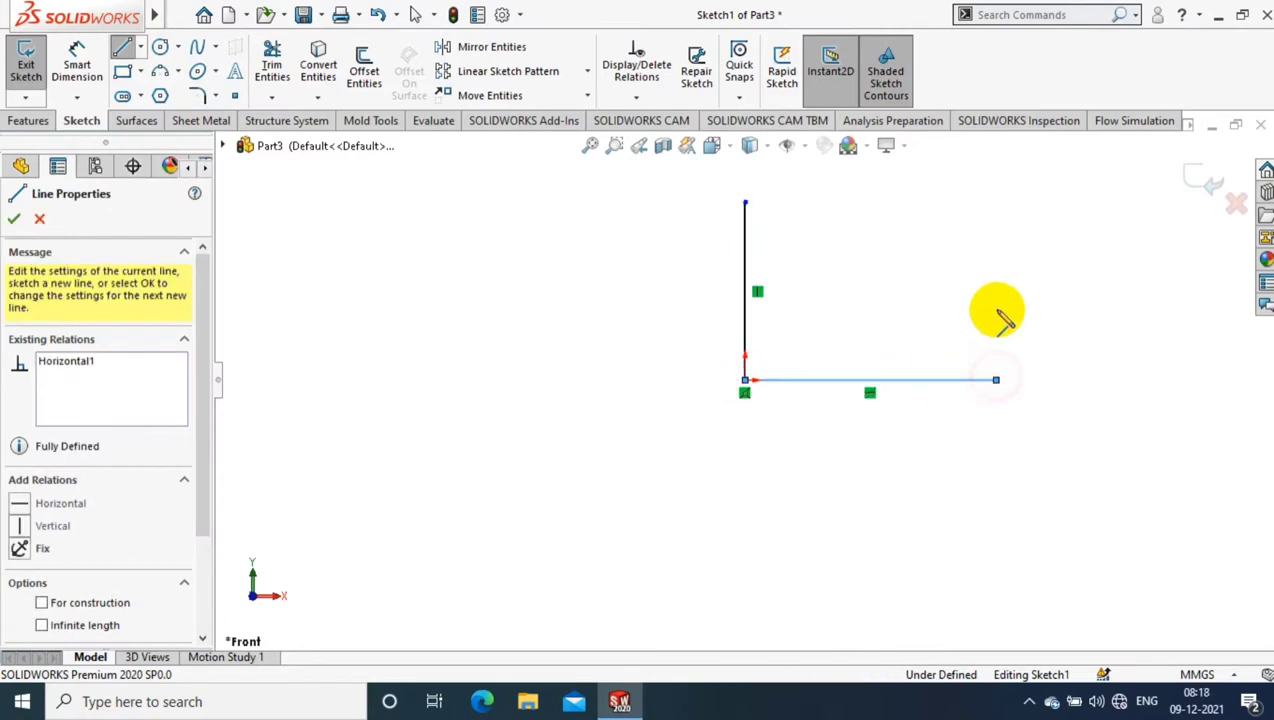
{"action": "left_click", "coordinate": [995, 282]}
{"action": "left_click", "coordinate": [781, 282]}
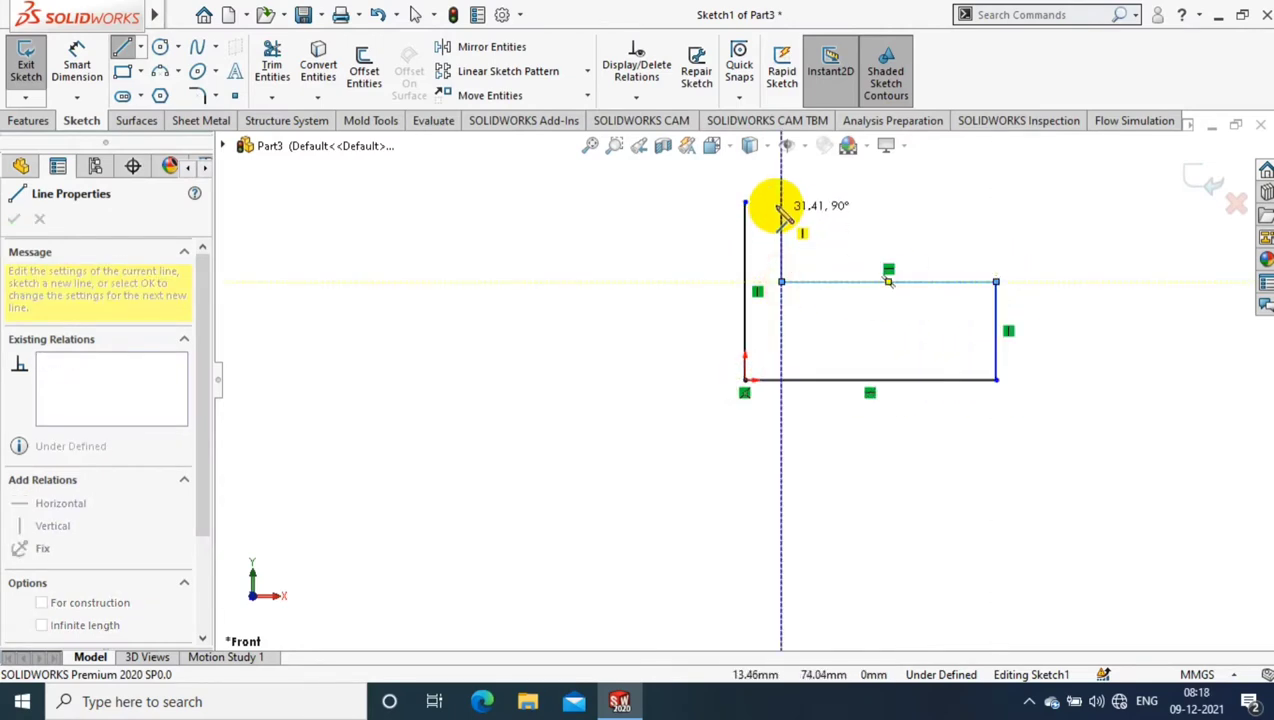
Step: Dimension the bottom edge to 125+16, giving a 141 mm overall width
{"action": "key", "text": "Escape"}
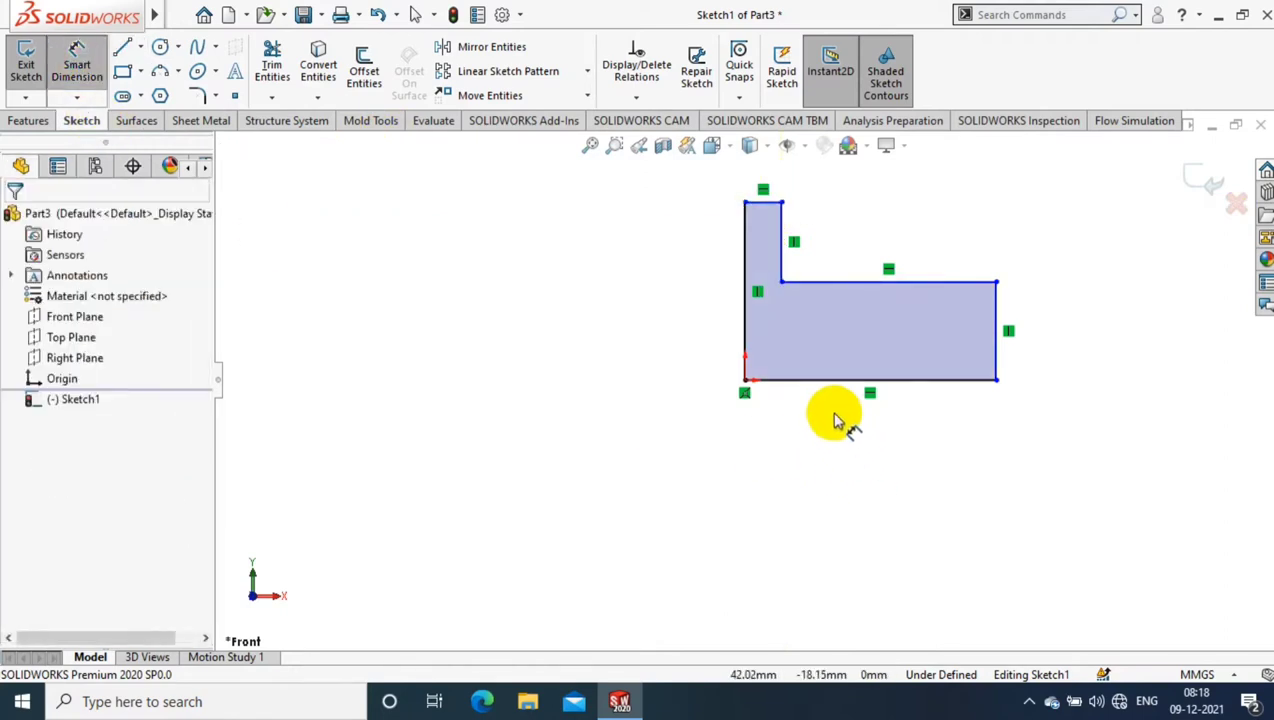
{"action": "left_click", "coordinate": [805, 380]}
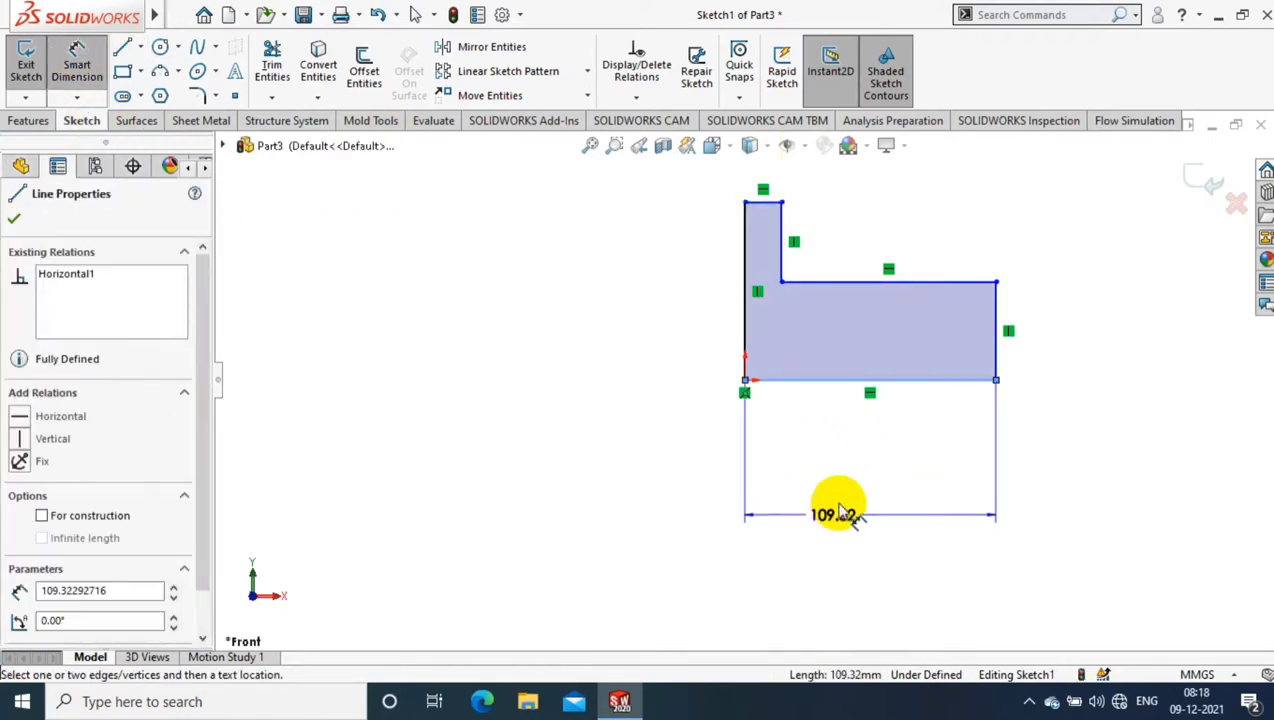
{"action": "left_click", "coordinate": [839, 500]}
{"action": "type", "text": "125"}
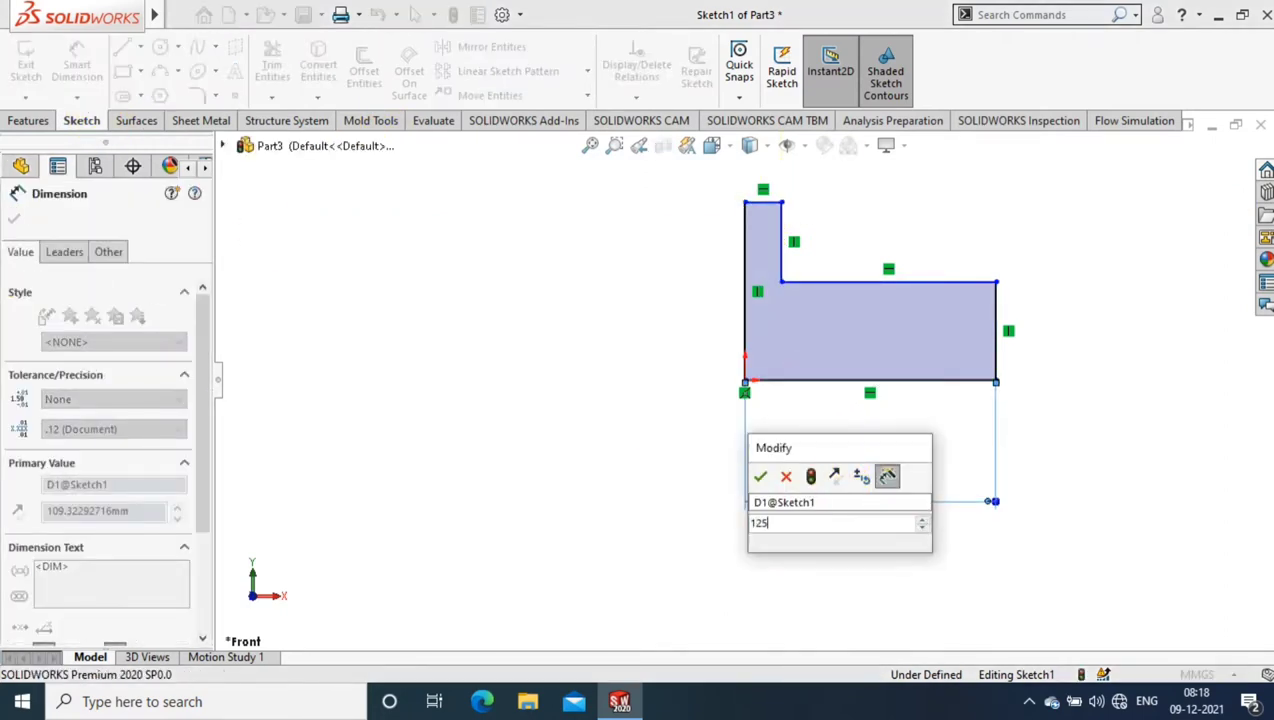
{"action": "type", "text": "+16"}
{"action": "key", "text": "Return"}
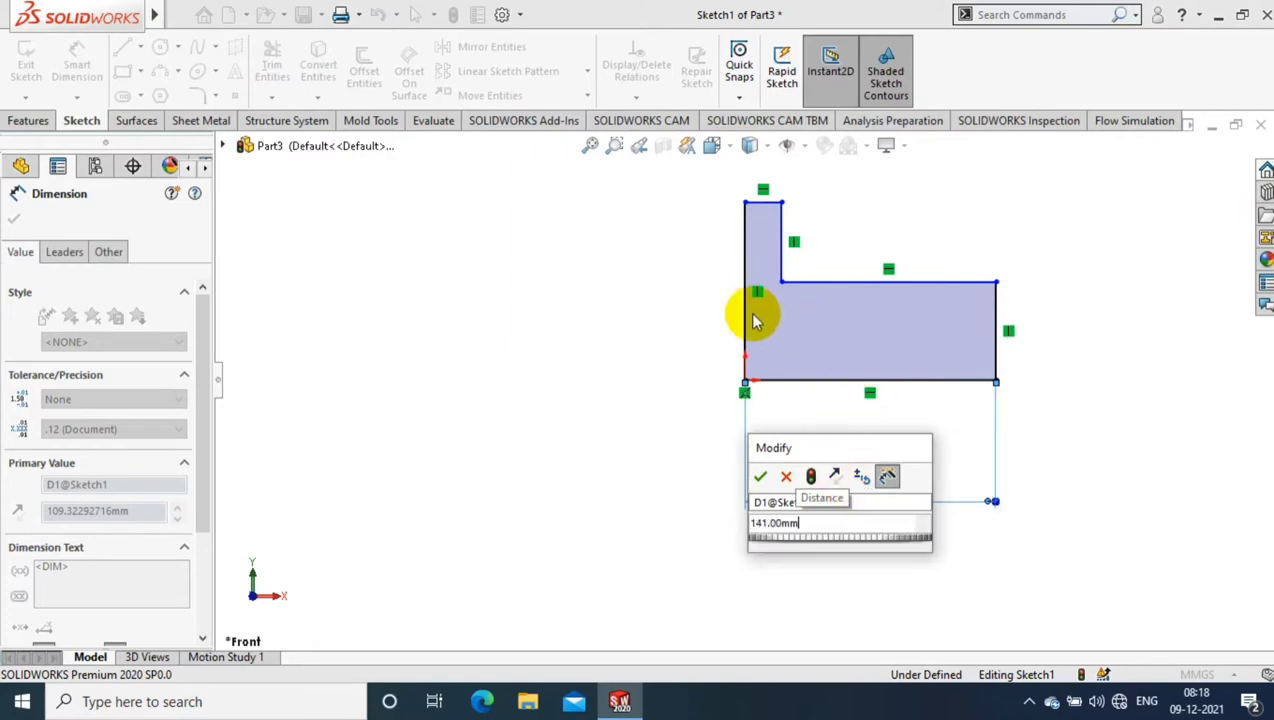
{"action": "left_click", "coordinate": [760, 477]}
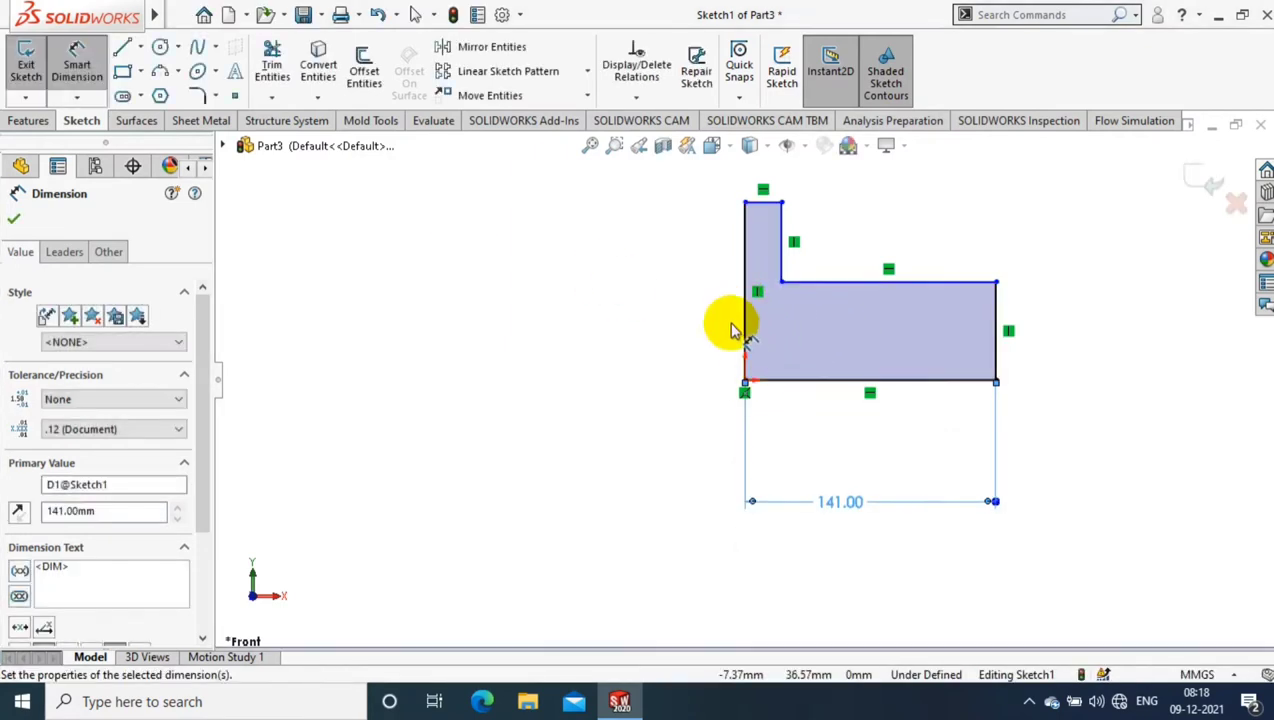
Step: Set the left height to 85 mm and the right end height to 42.5 mm
{"action": "left_click", "coordinate": [745, 336]}
{"action": "left_click", "coordinate": [649, 312]}
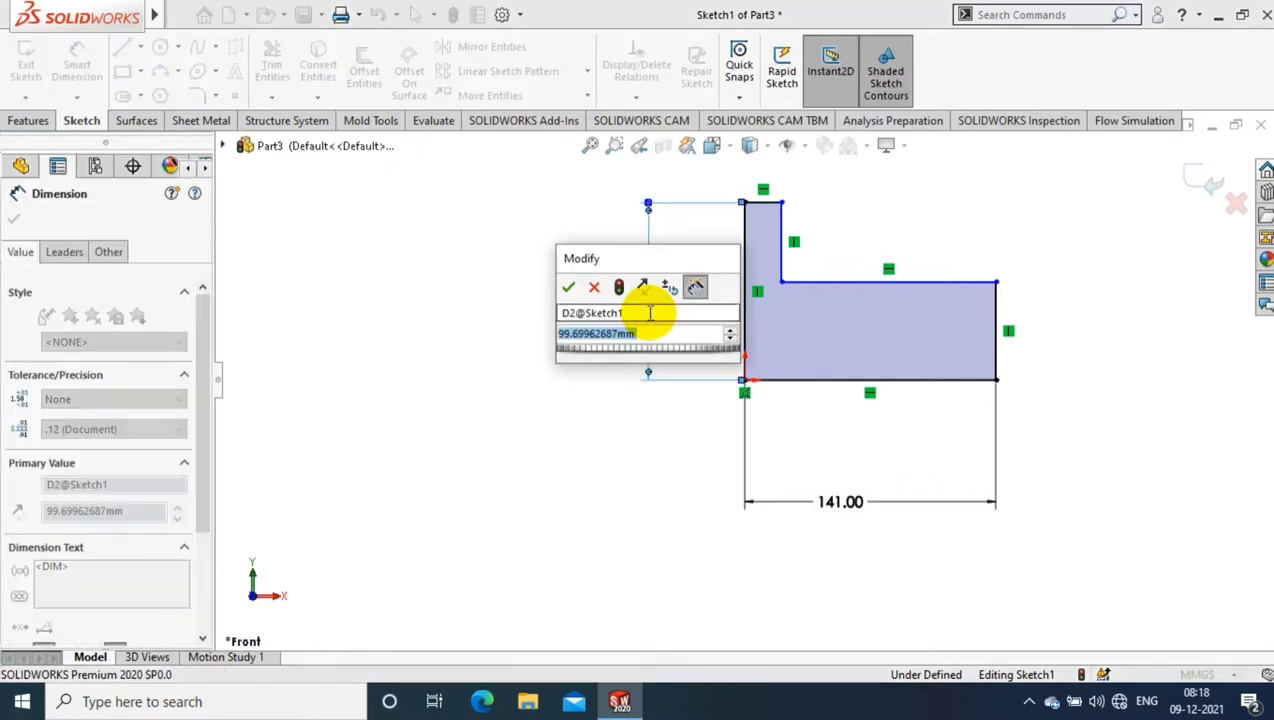
{"action": "type", "text": "85"}
{"action": "key", "text": "Return"}
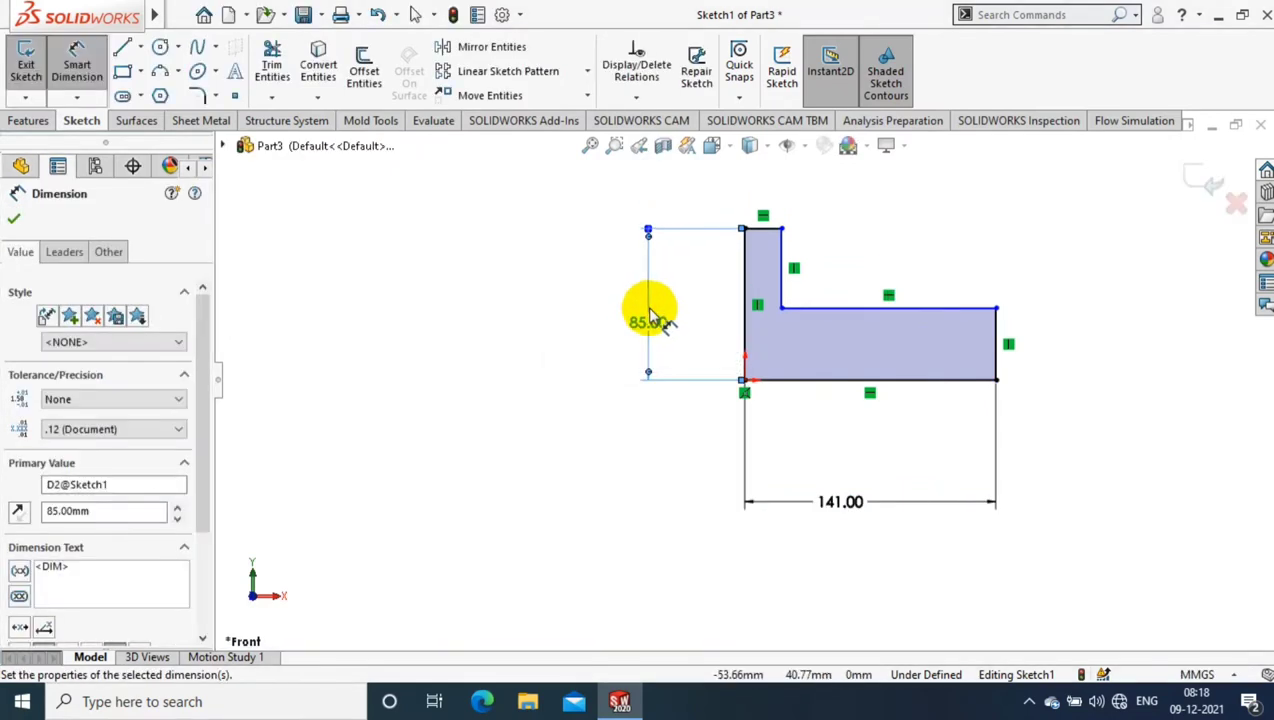
{"action": "left_click", "coordinate": [998, 325]}
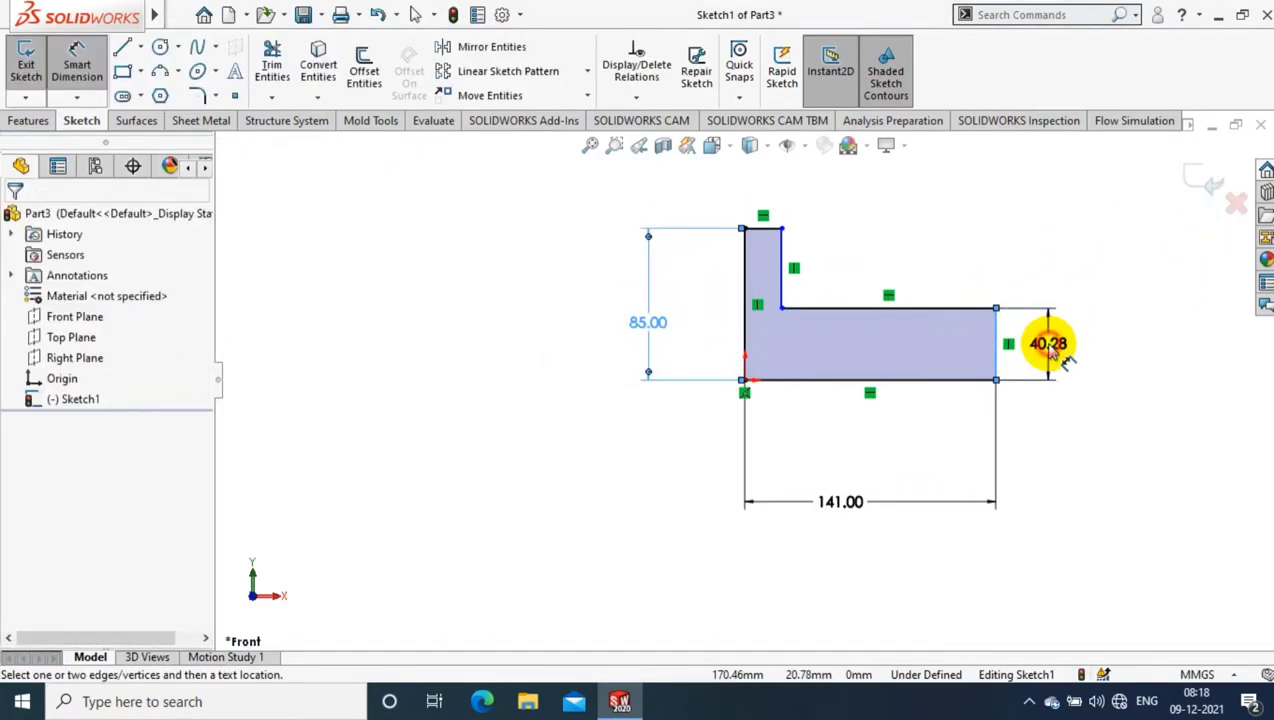
{"action": "left_click", "coordinate": [1048, 347]}
{"action": "type", "text": "42.5"}
{"action": "key", "text": "Return"}
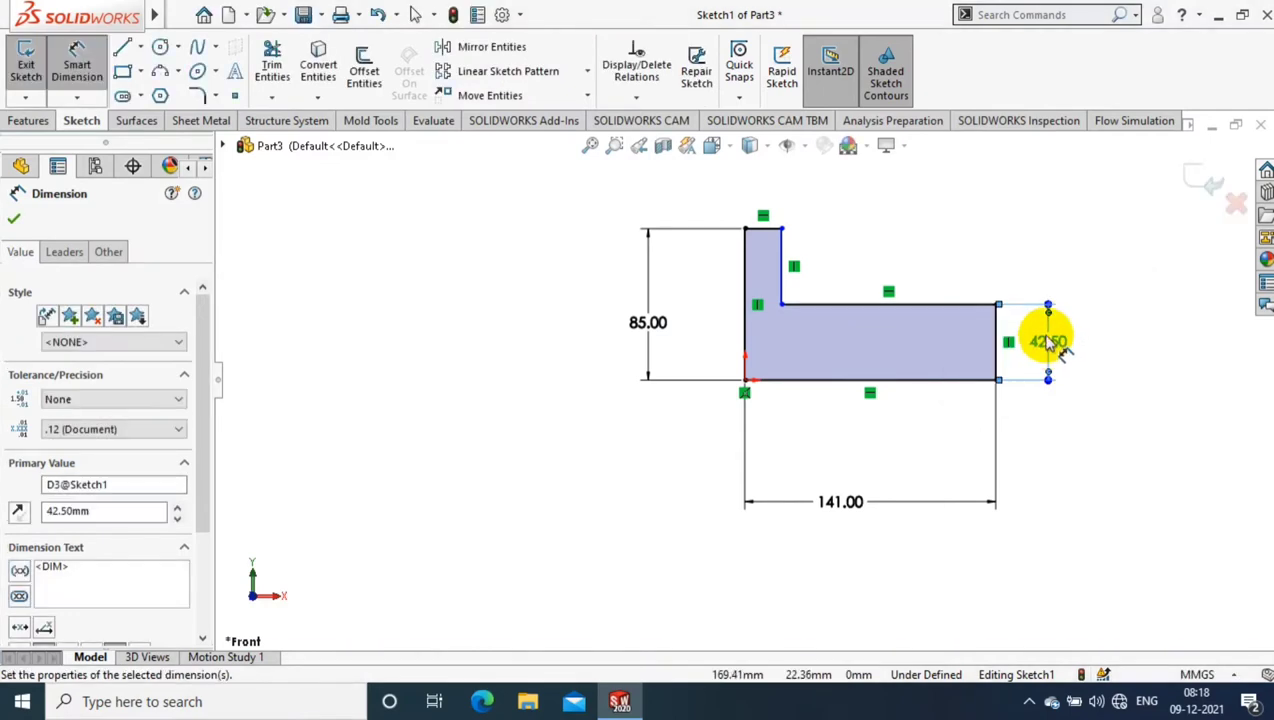
Step: Dimension the upright's thickness to 16 mm, fully defining the sketch
{"action": "left_click", "coordinate": [782, 278]}
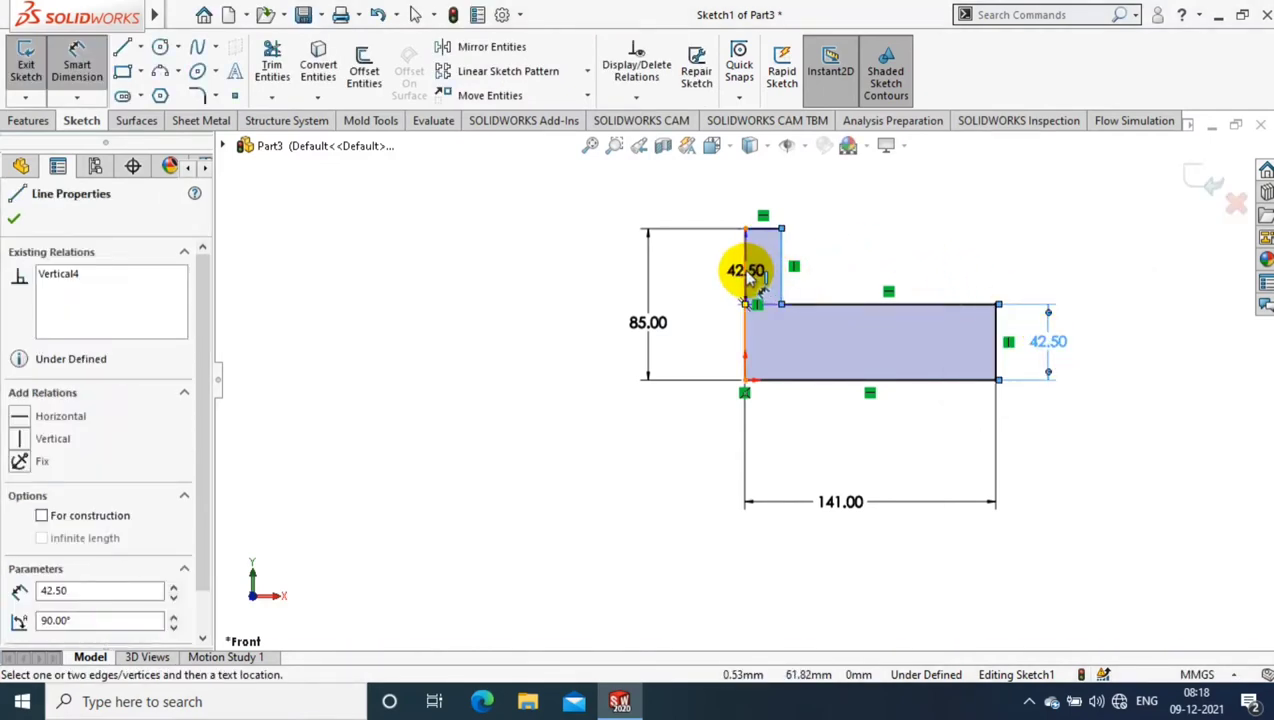
{"action": "left_click", "coordinate": [746, 276]}
{"action": "left_click", "coordinate": [768, 441]}
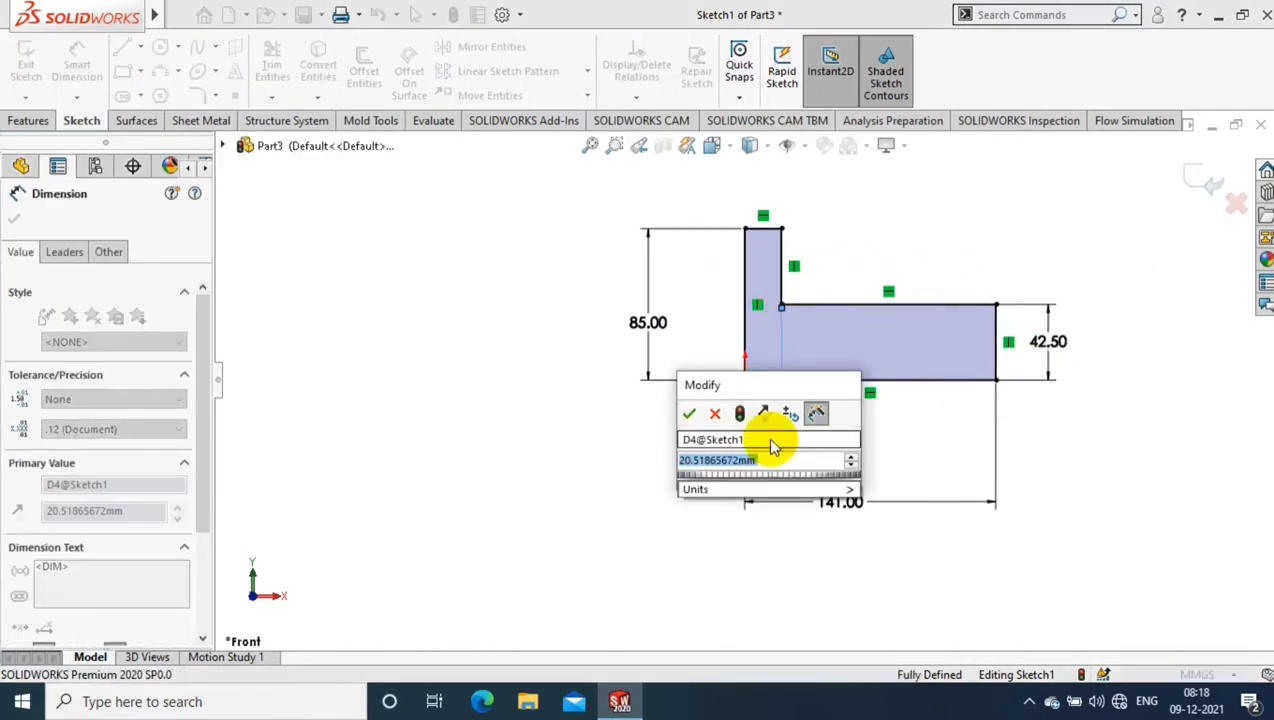
{"action": "type", "text": "16"}
{"action": "key", "text": "Return"}
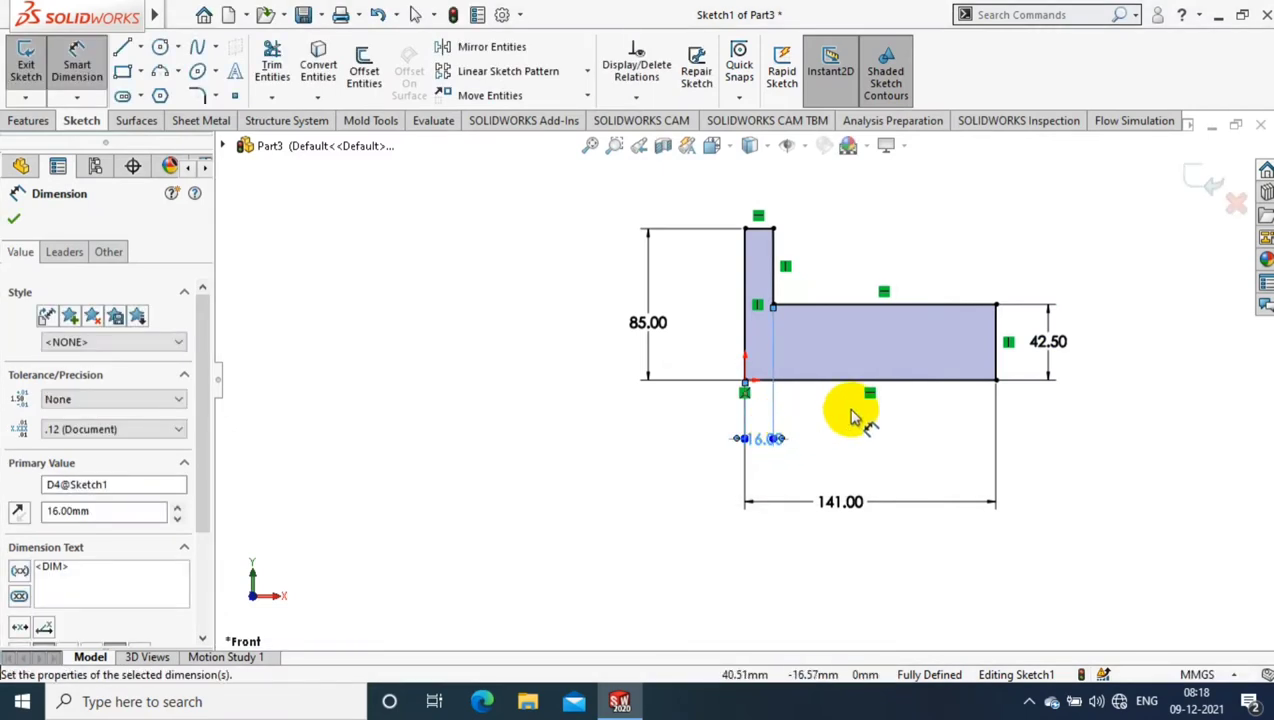
{"action": "scroll", "coordinate": [1000, 340], "scroll_direction": "down", "scroll_amount": 1}
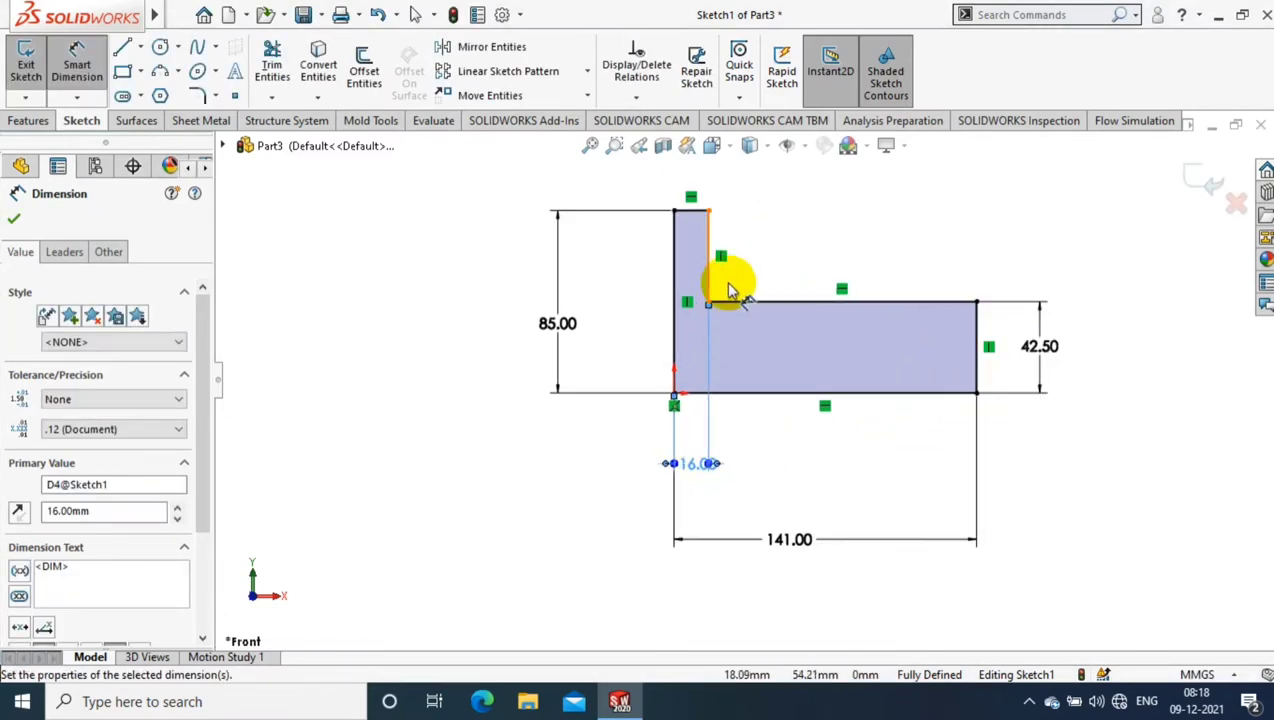
{"action": "left_click", "coordinate": [26, 118]}
Step: Extrude the L profile Mid Plane to 100 mm, then select the Front Plane
{"action": "left_click", "coordinate": [30, 65]}
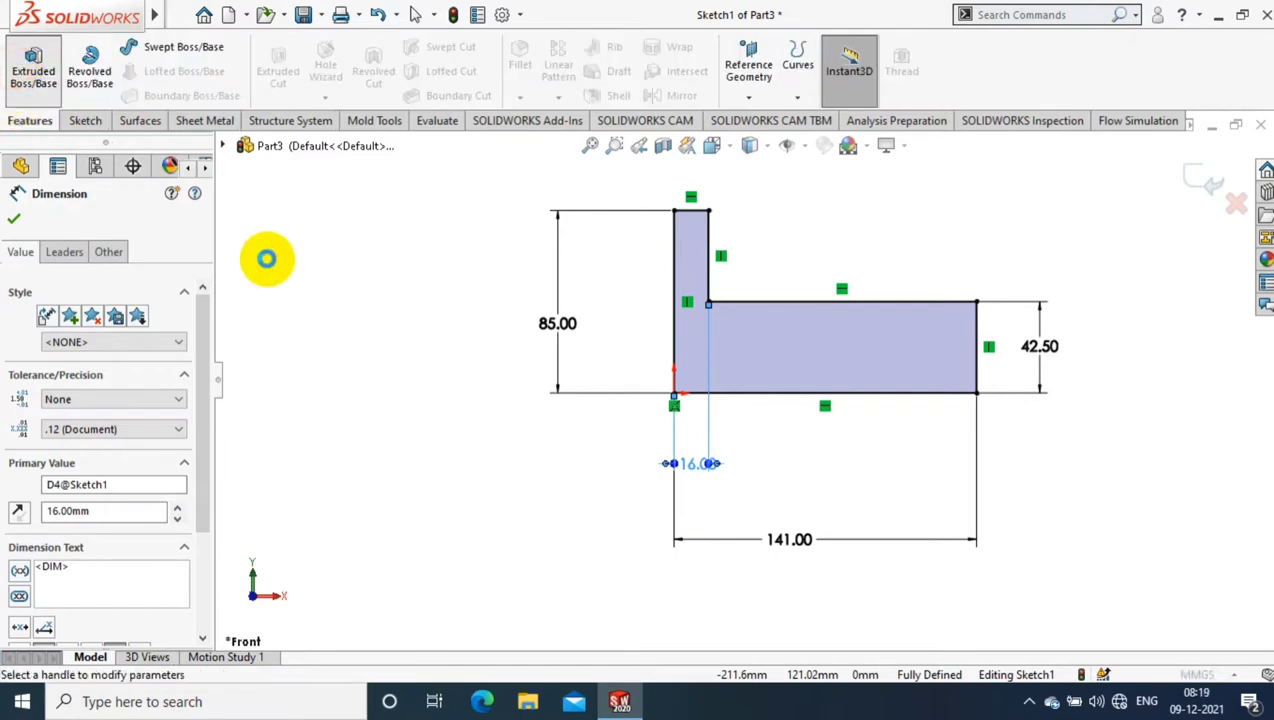
{"action": "left_click", "coordinate": [122, 334]}
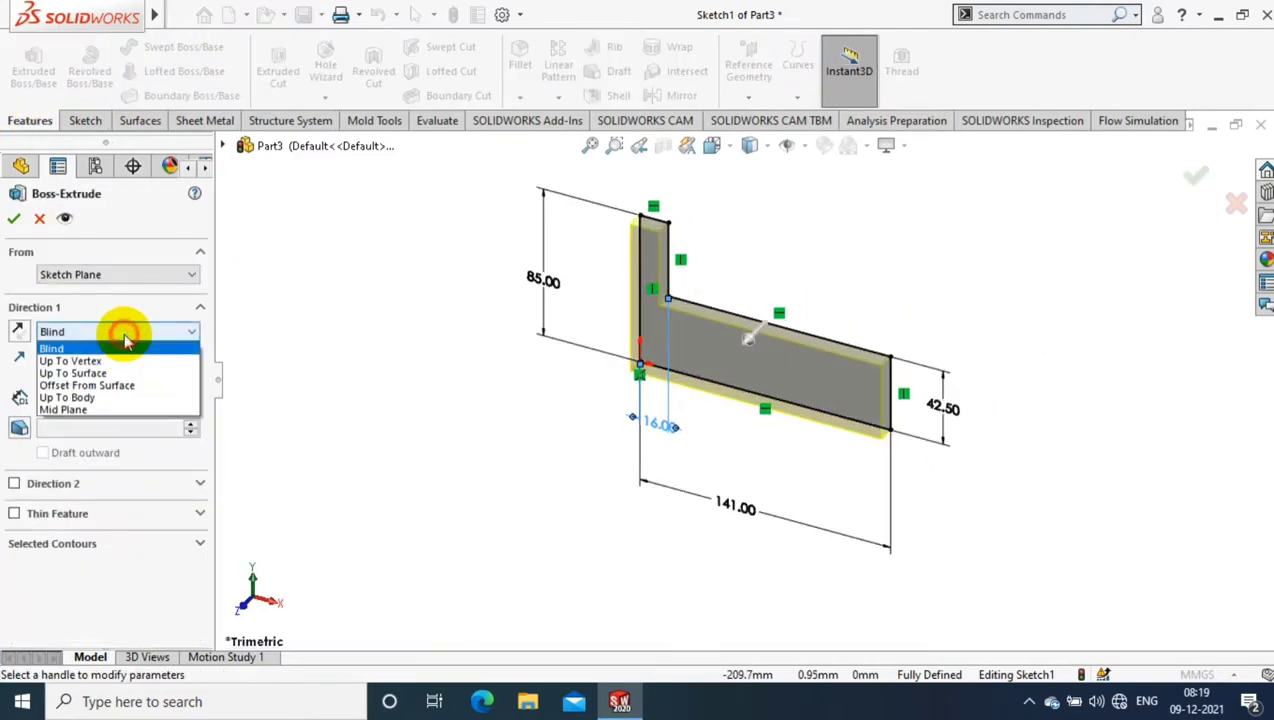
{"action": "left_click", "coordinate": [100, 401]}
{"action": "type", "text": "100"}
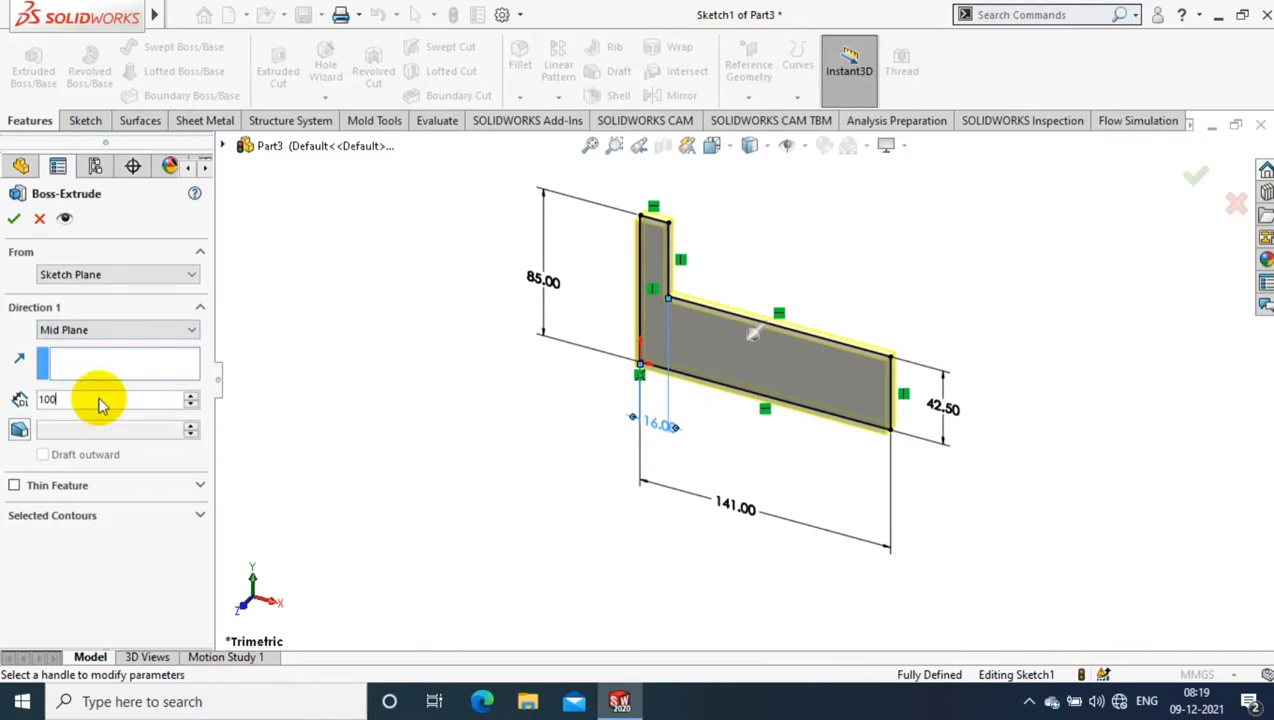
{"action": "key", "text": "Return"}
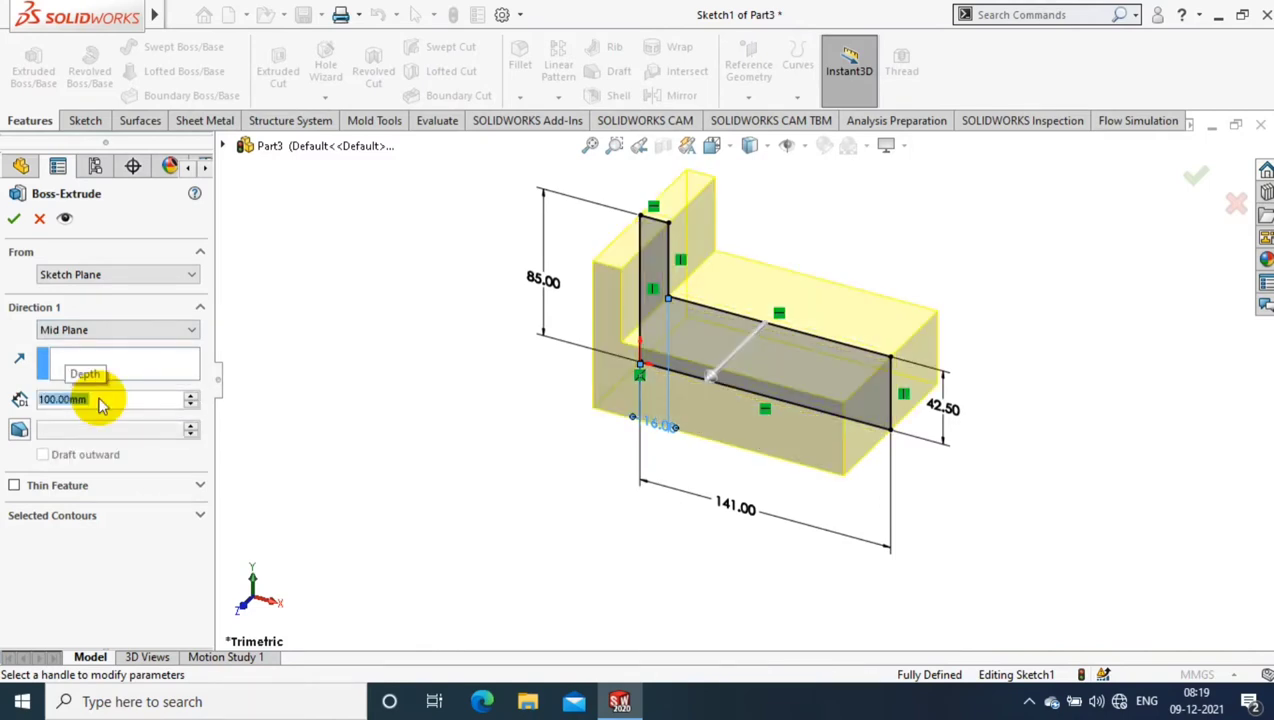
{"action": "left_click", "coordinate": [16, 218]}
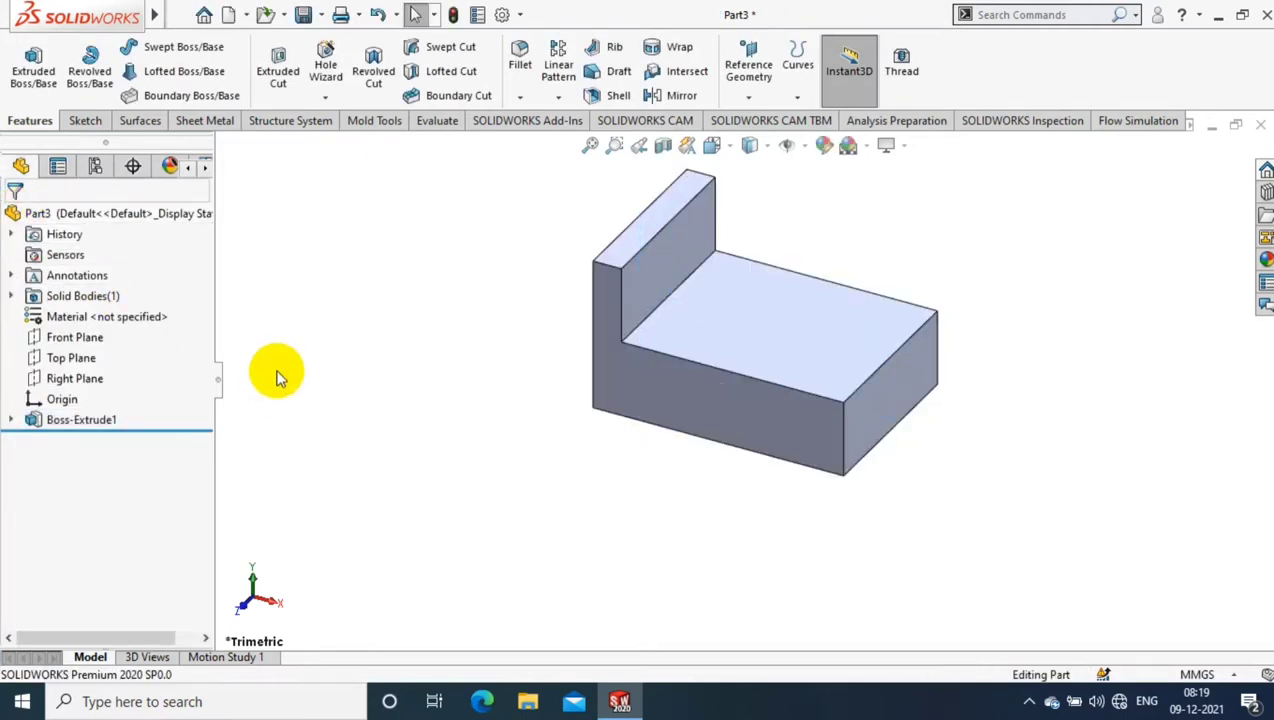
{"action": "scroll", "coordinate": [893, 247], "scroll_direction": "down", "scroll_amount": 2}
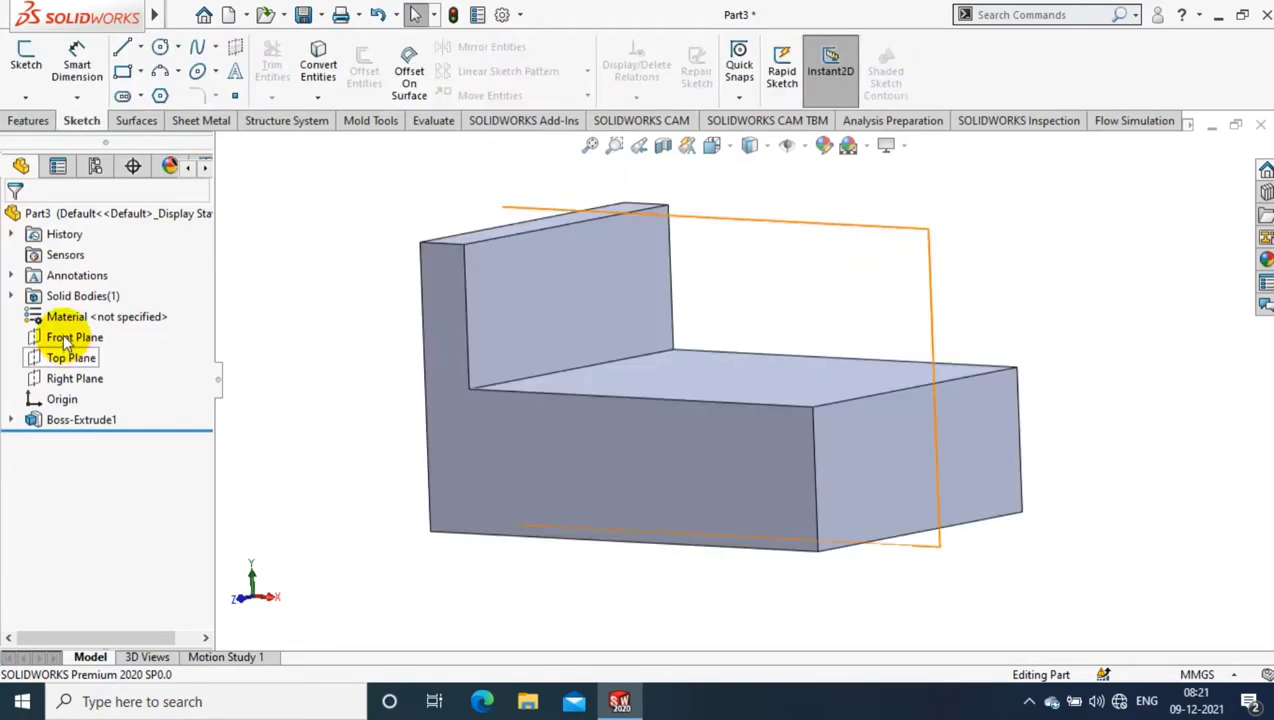
{"action": "left_click", "coordinate": [62, 337]}
Step: Start a face-on Front Plane sketch with two concentric circles on the base's top edge
{"action": "left_click", "coordinate": [26, 60]}
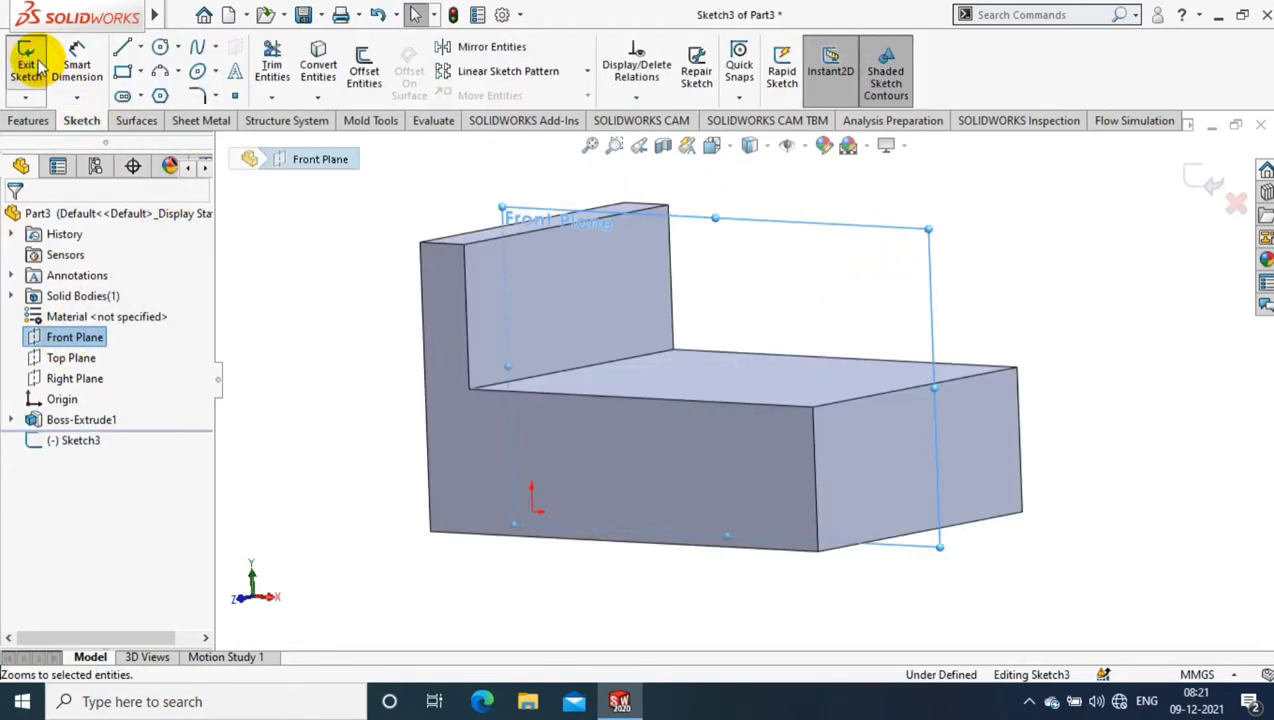
{"action": "left_click", "coordinate": [122, 71]}
{"action": "left_click", "coordinate": [90, 340]}
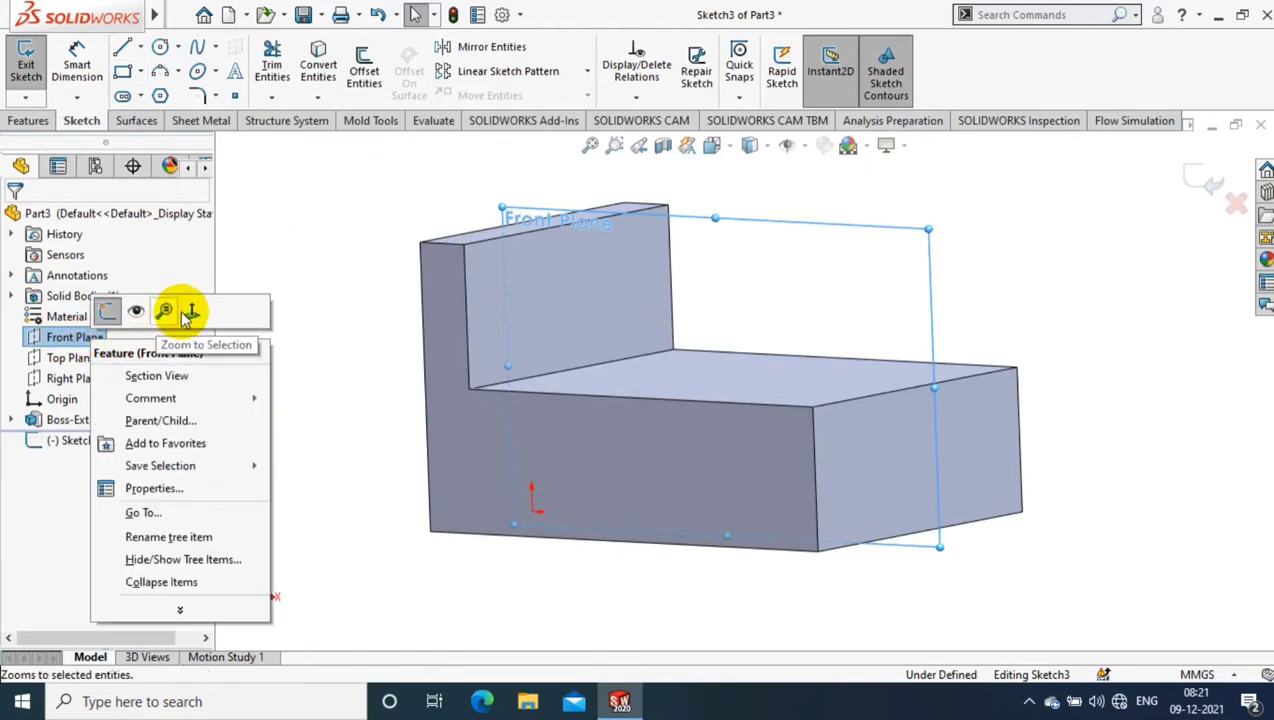
{"action": "left_click", "coordinate": [168, 308]}
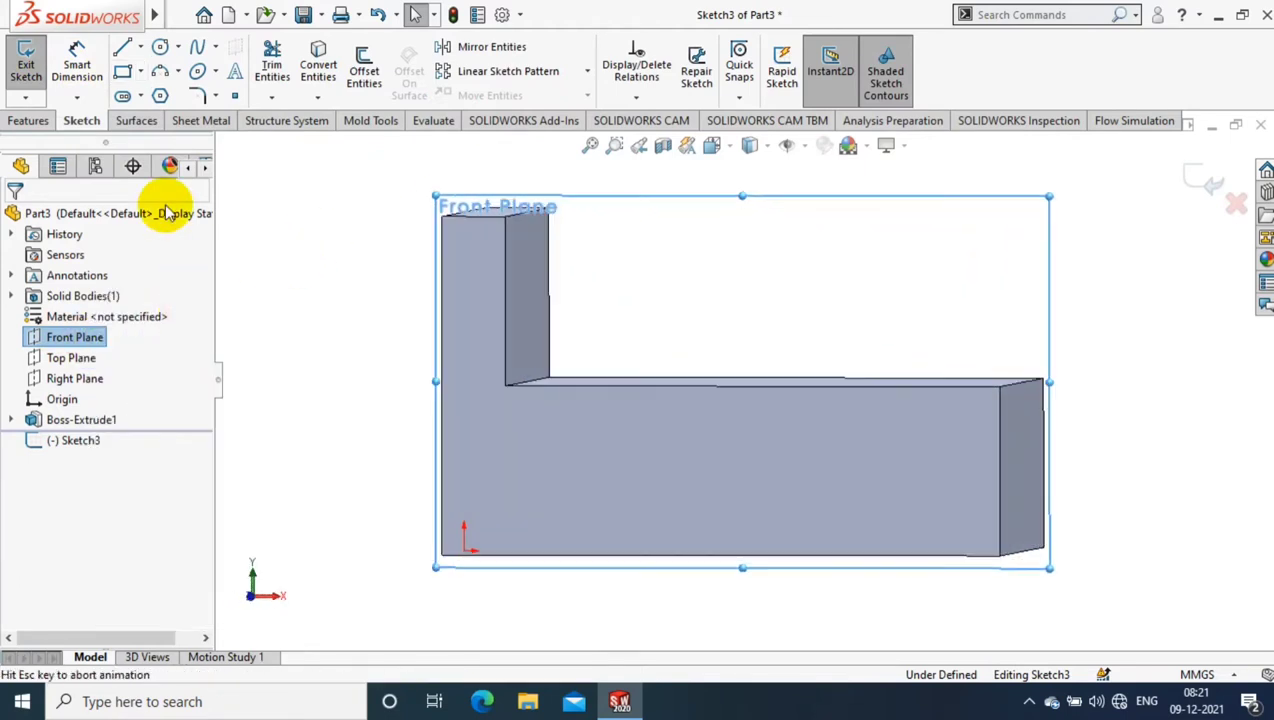
{"action": "left_click", "coordinate": [164, 49]}
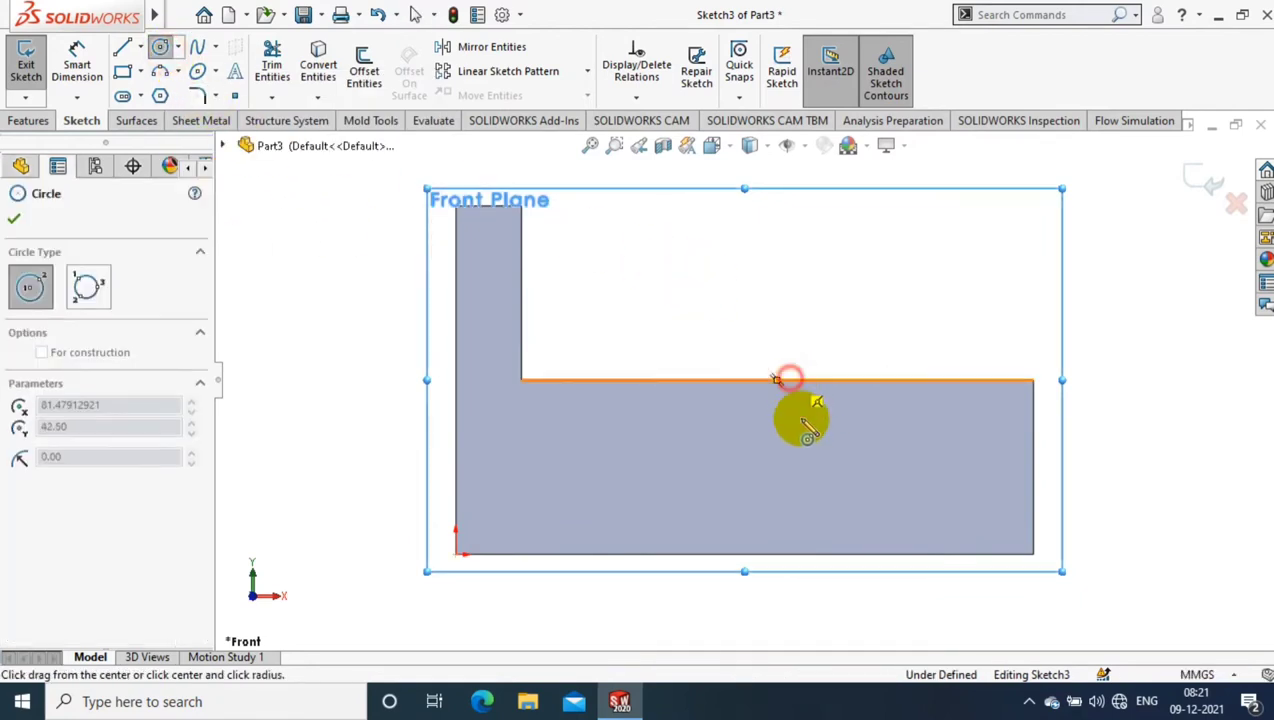
{"action": "left_click", "coordinate": [789, 380]}
{"action": "left_click", "coordinate": [831, 407]}
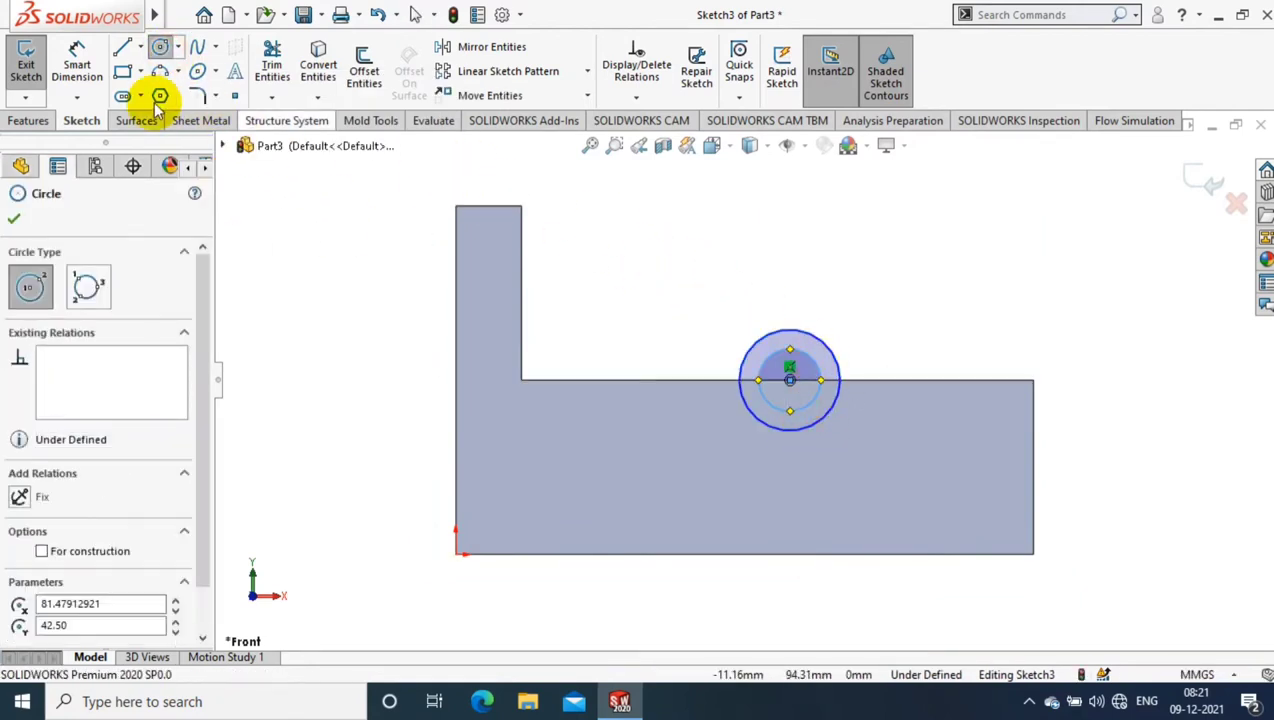
Step: Dimension the circles to Ø40 and Ø20
{"action": "left_click", "coordinate": [77, 65]}
{"action": "left_click", "coordinate": [775, 325]}
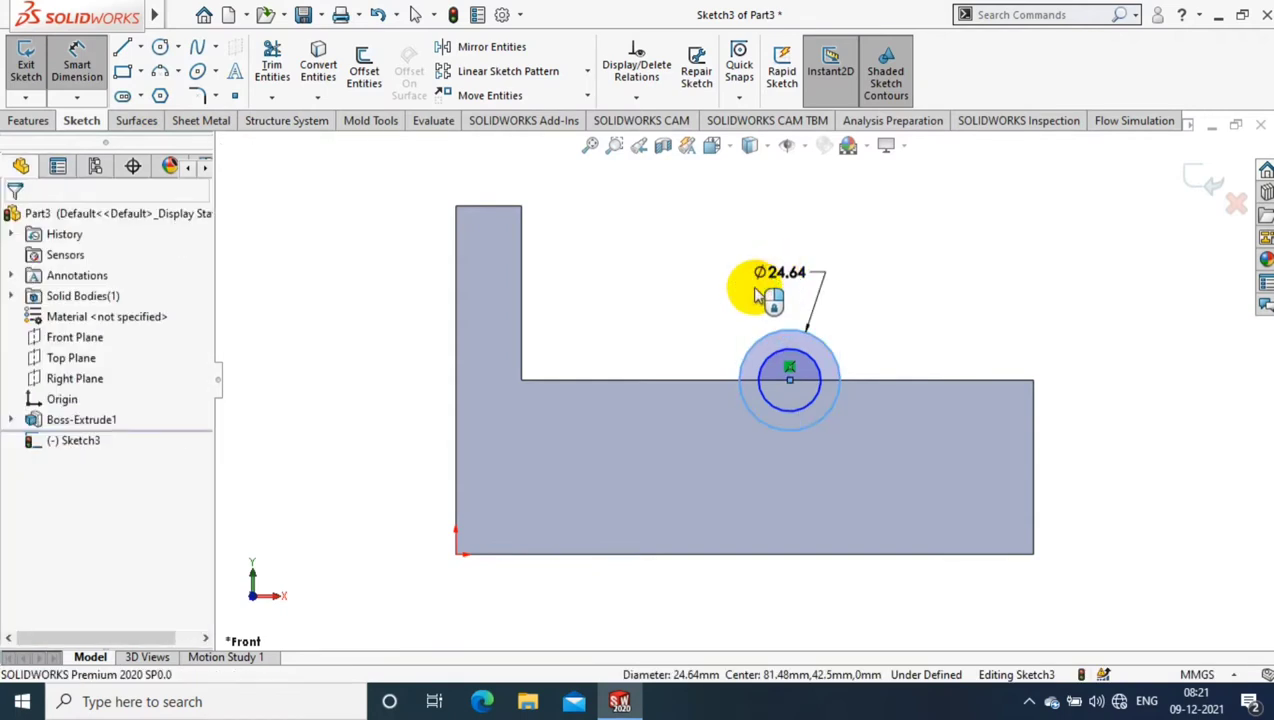
{"action": "left_click", "coordinate": [757, 295]}
{"action": "type", "text": "40"}
{"action": "key", "text": "Return"}
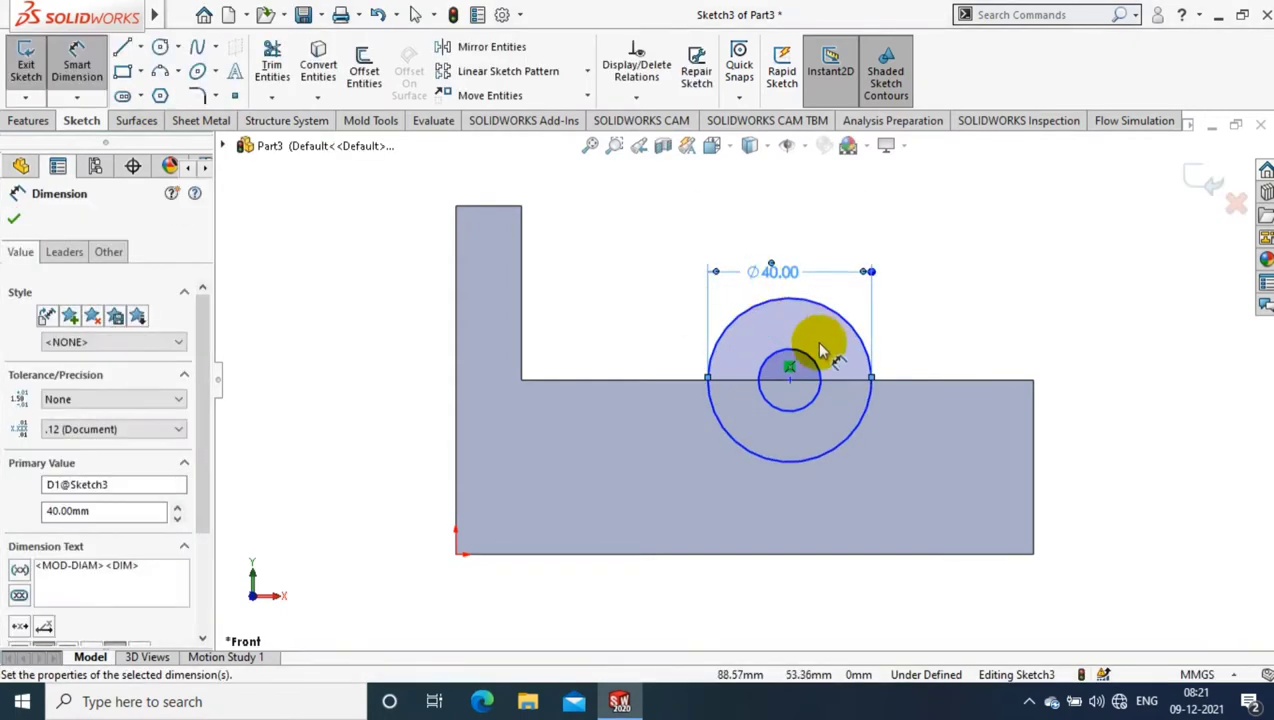
{"action": "left_click", "coordinate": [938, 352]}
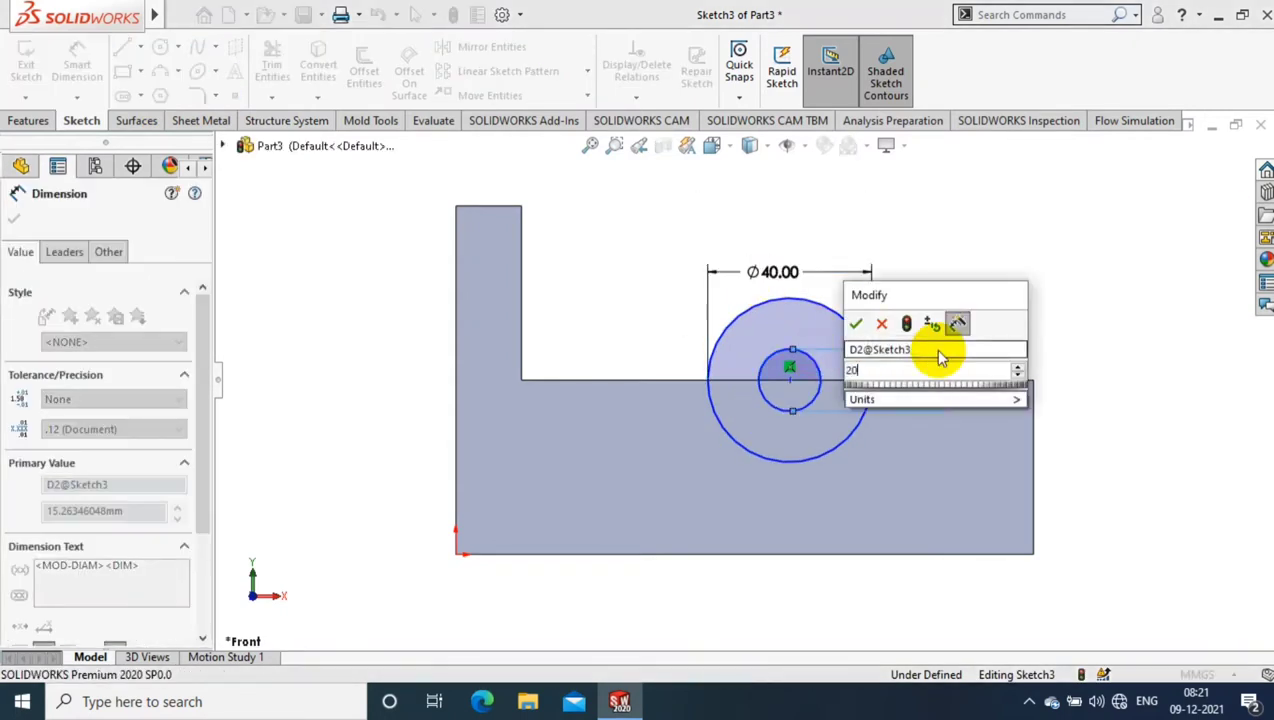
{"action": "left_click", "coordinate": [1022, 300]}
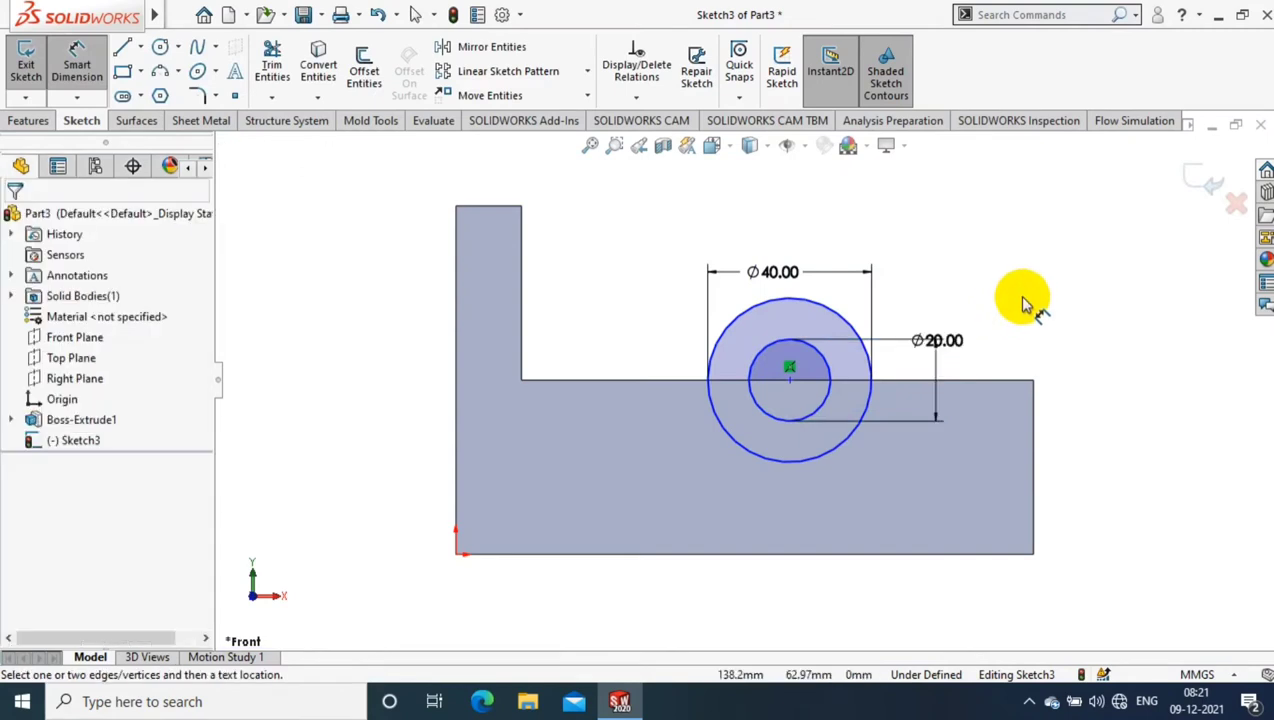
{"action": "key", "text": "Escape"}
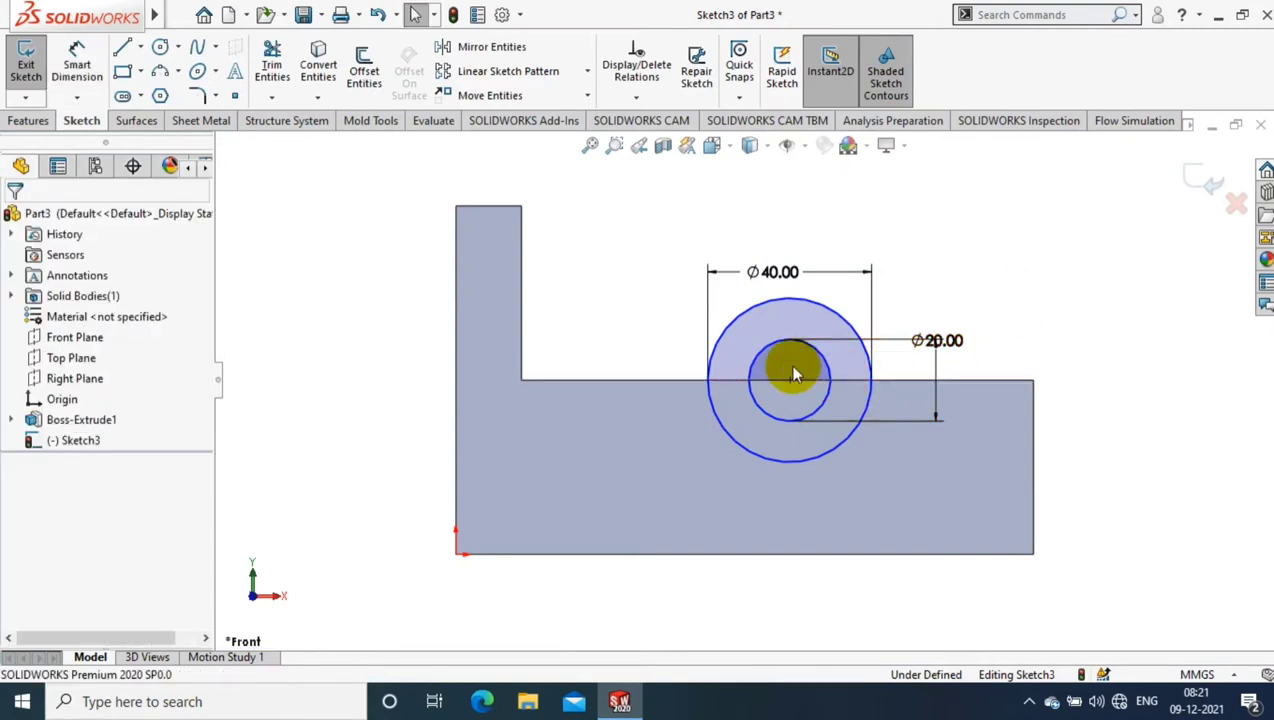
Step: Place the circles' centre 80 mm from the bracket's left edge
{"action": "left_click", "coordinate": [76, 68]}
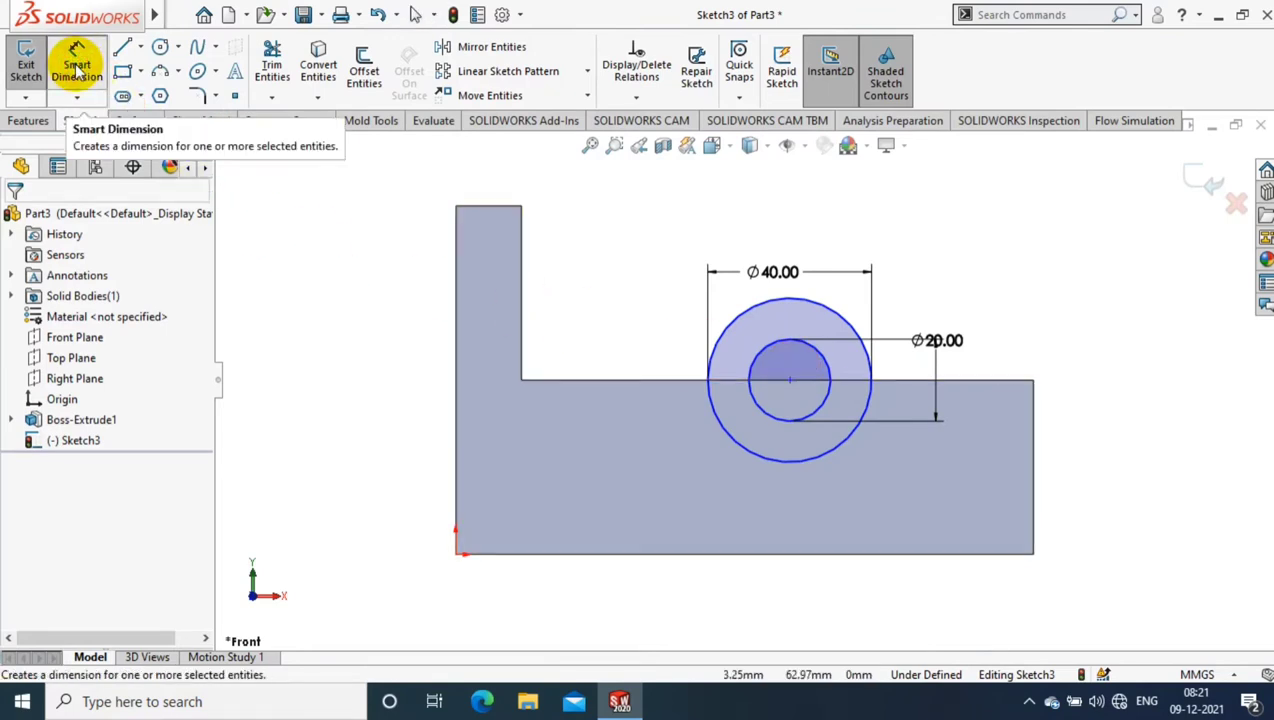
{"action": "left_click", "coordinate": [457, 300]}
{"action": "left_click", "coordinate": [790, 380]}
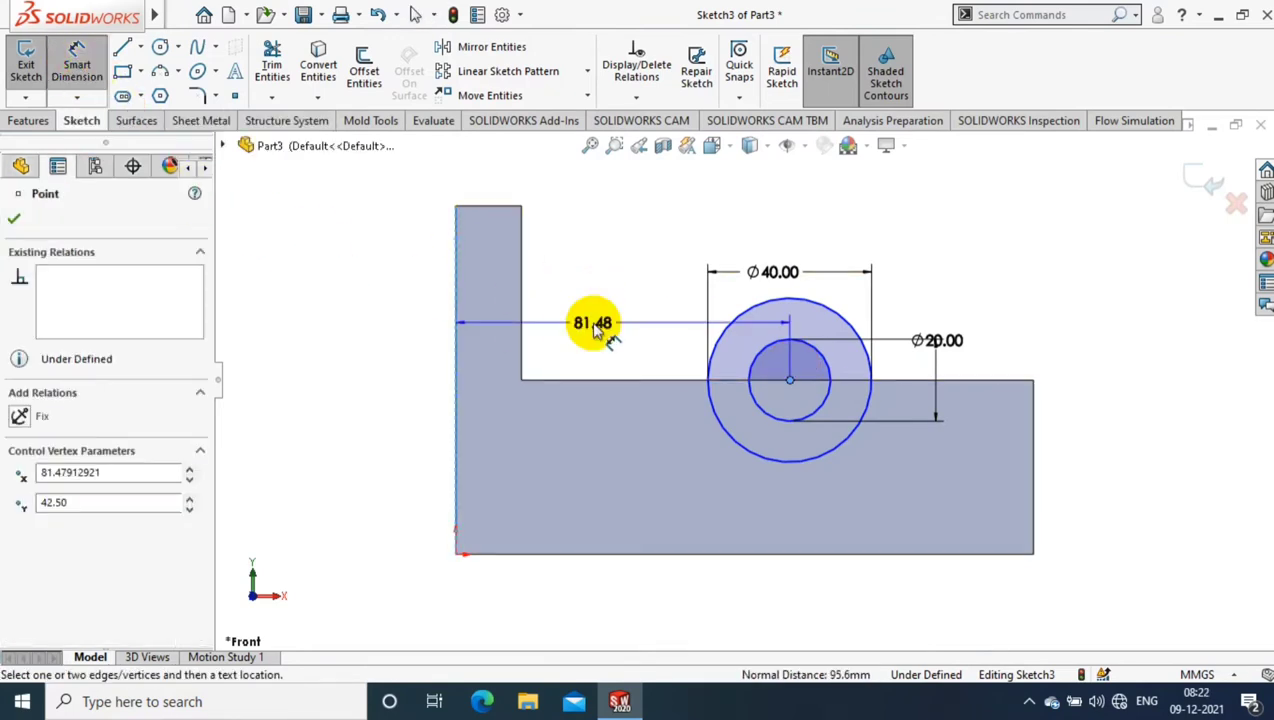
{"action": "left_click", "coordinate": [591, 238]}
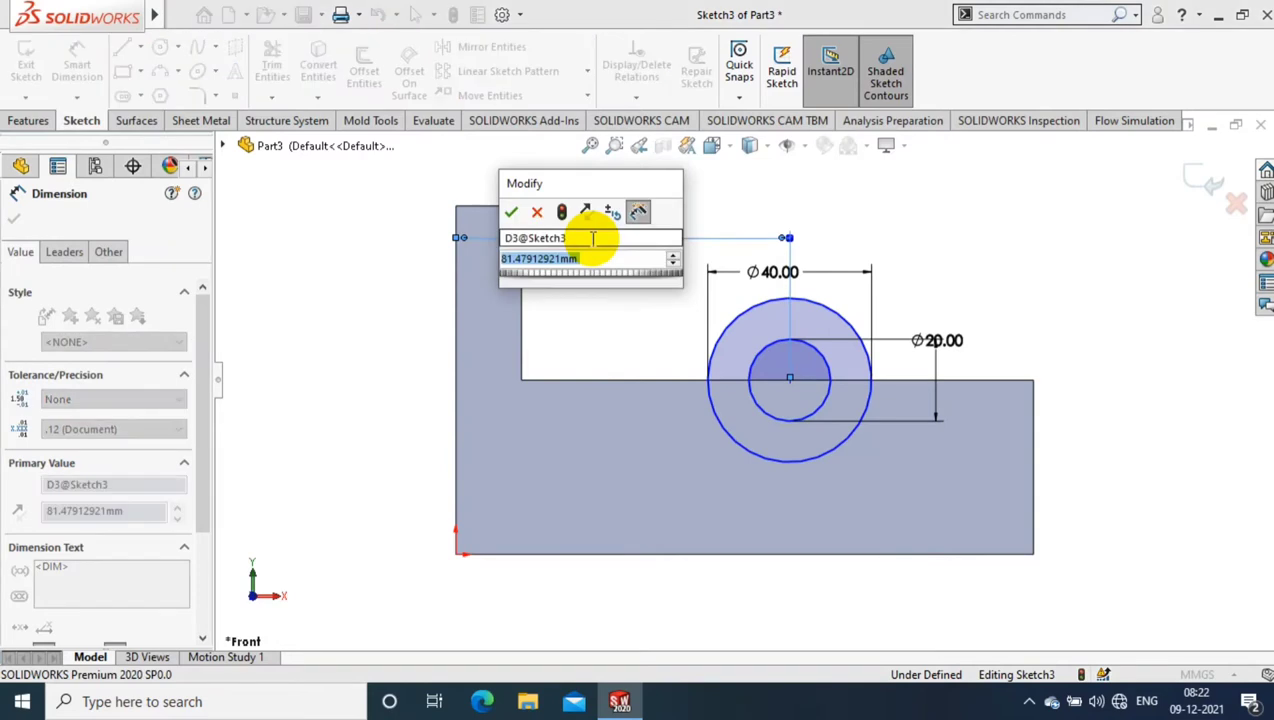
{"action": "type", "text": "80"}
{"action": "key", "text": "Return"}
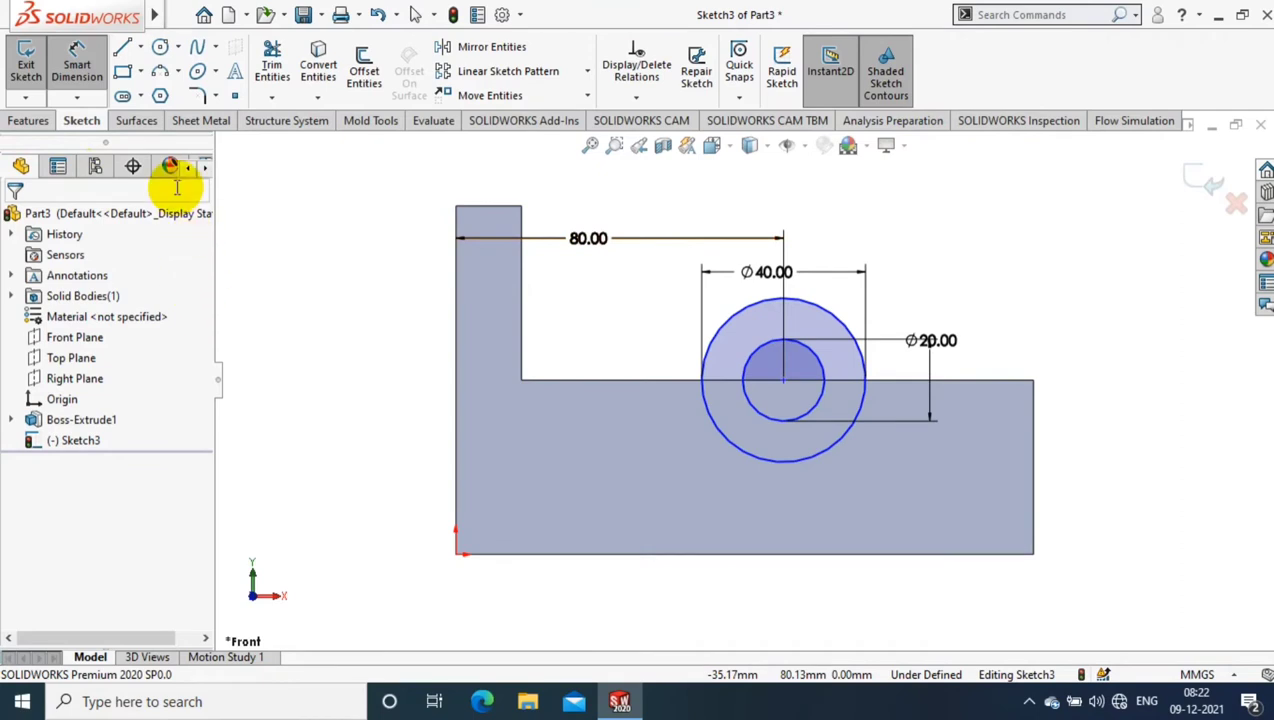
Step: Exit the sketch and extrude the Ø40 circle Mid Plane 110 mm into a cylinder
{"action": "left_click", "coordinate": [27, 60]}
{"action": "middle_click_drag", "start_coordinate": [1008, 313], "coordinate": [1030, 340]}
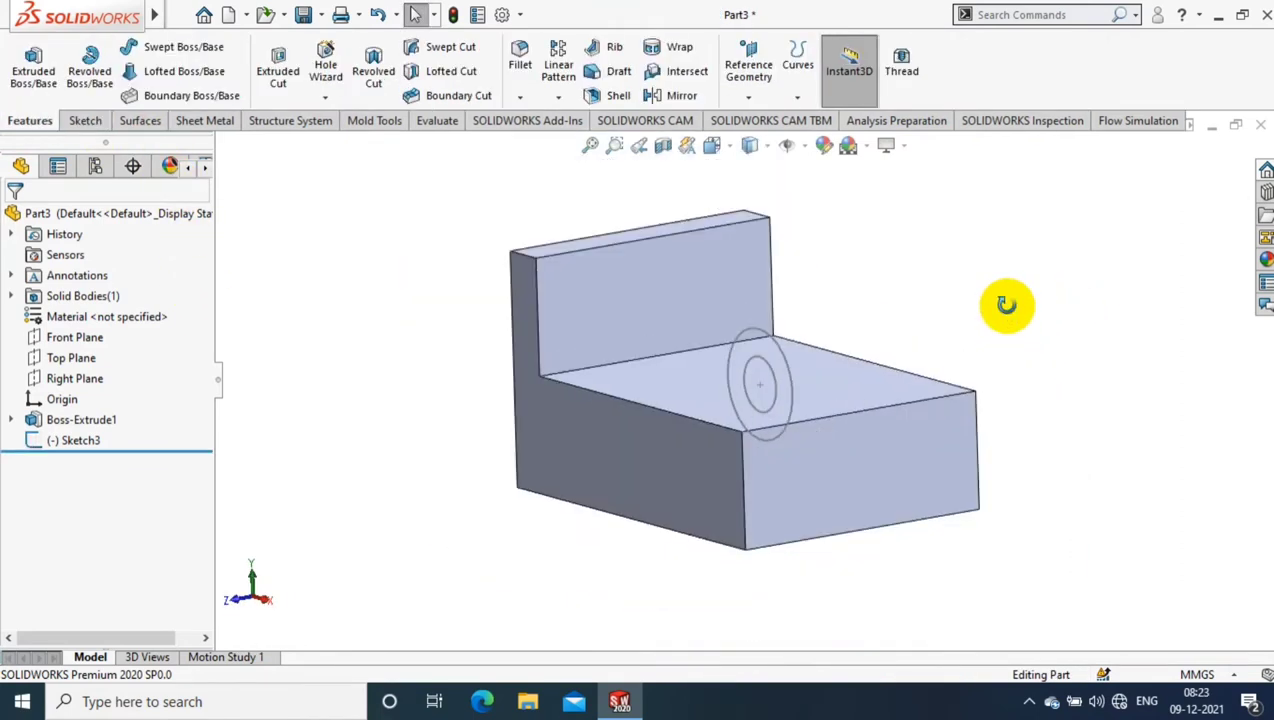
{"action": "key", "text": "f"}
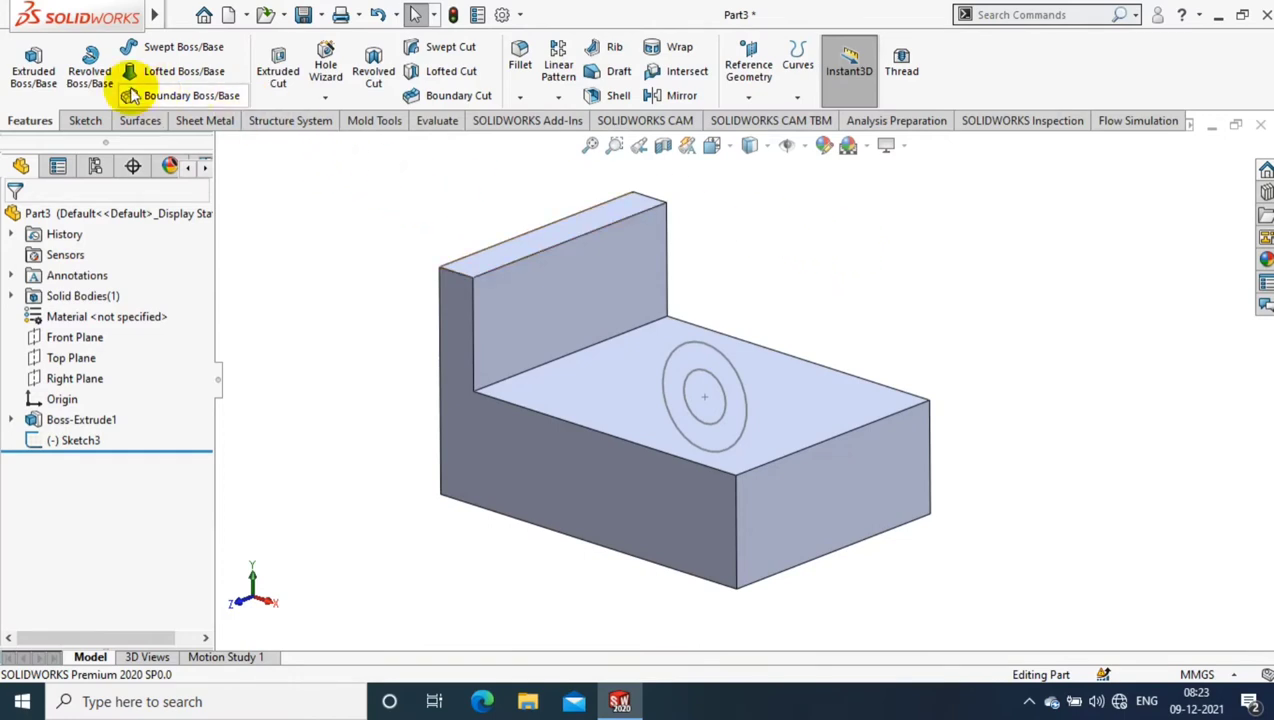
{"action": "left_click", "coordinate": [33, 62]}
{"action": "left_click", "coordinate": [687, 352]}
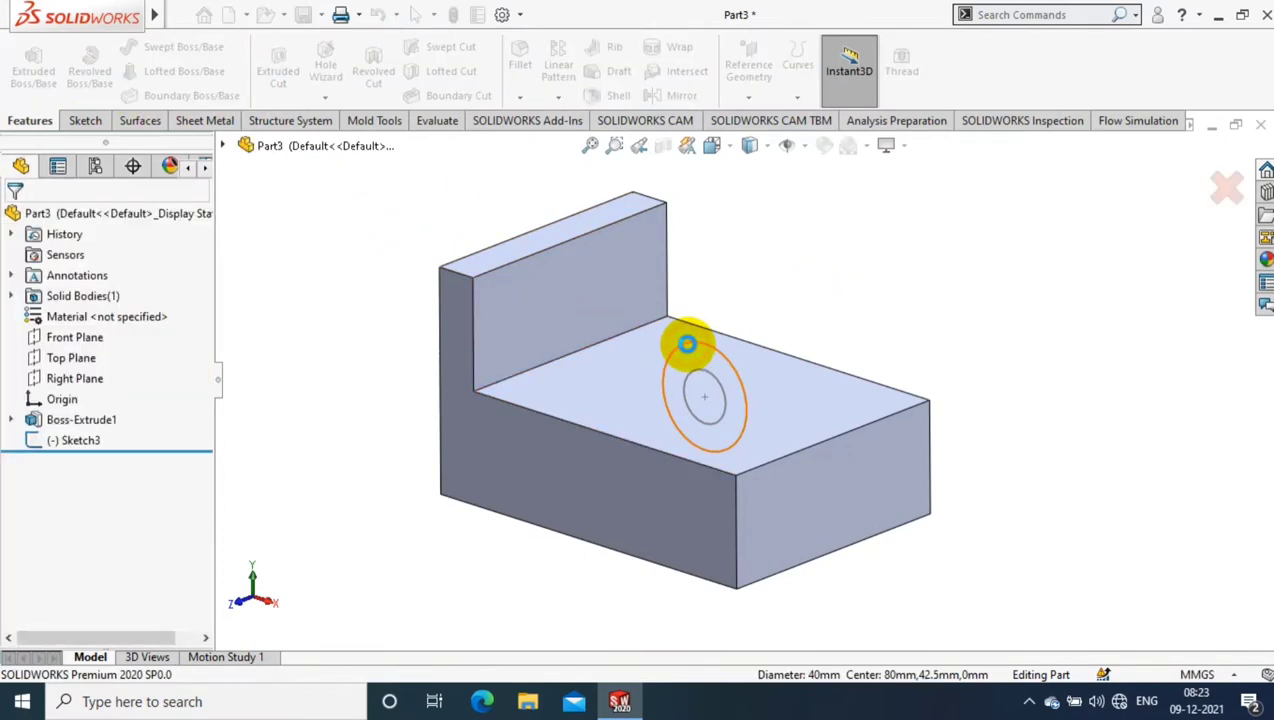
{"action": "left_click", "coordinate": [115, 338]}
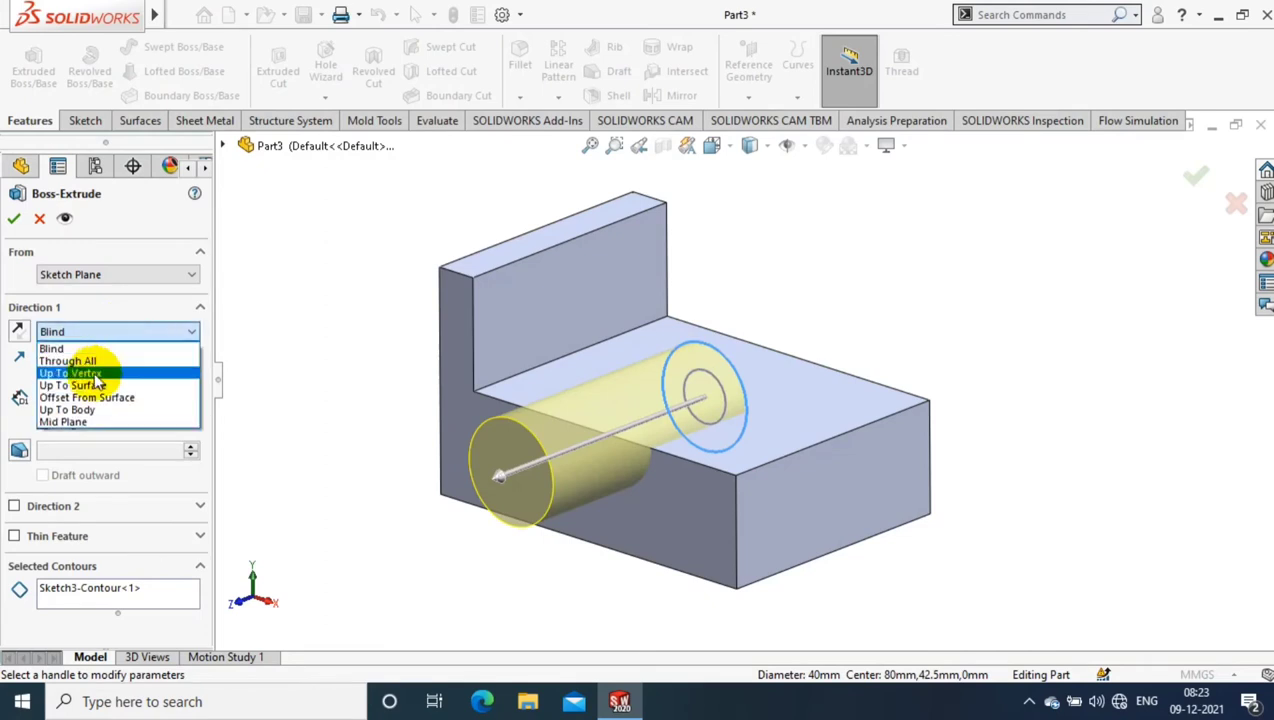
{"action": "left_click", "coordinate": [78, 423]}
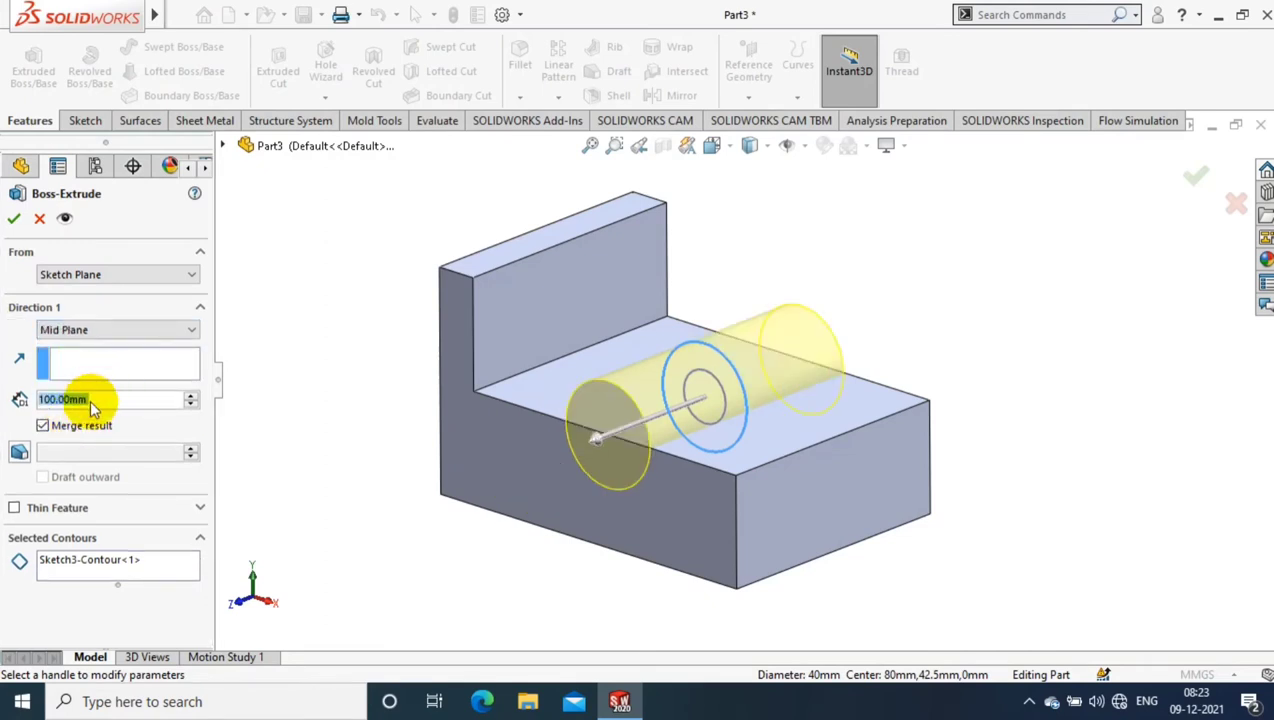
{"action": "type", "text": "110"}
{"action": "key", "text": "Return"}
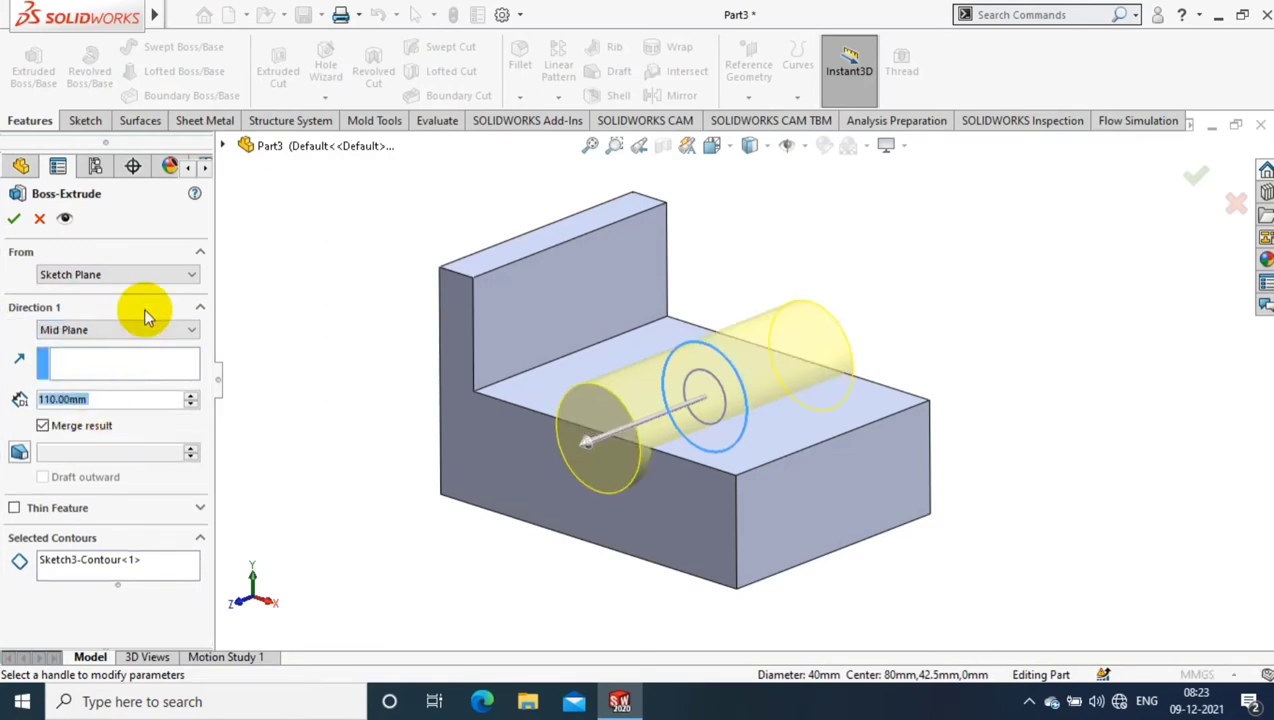
{"action": "left_click", "coordinate": [10, 218]}
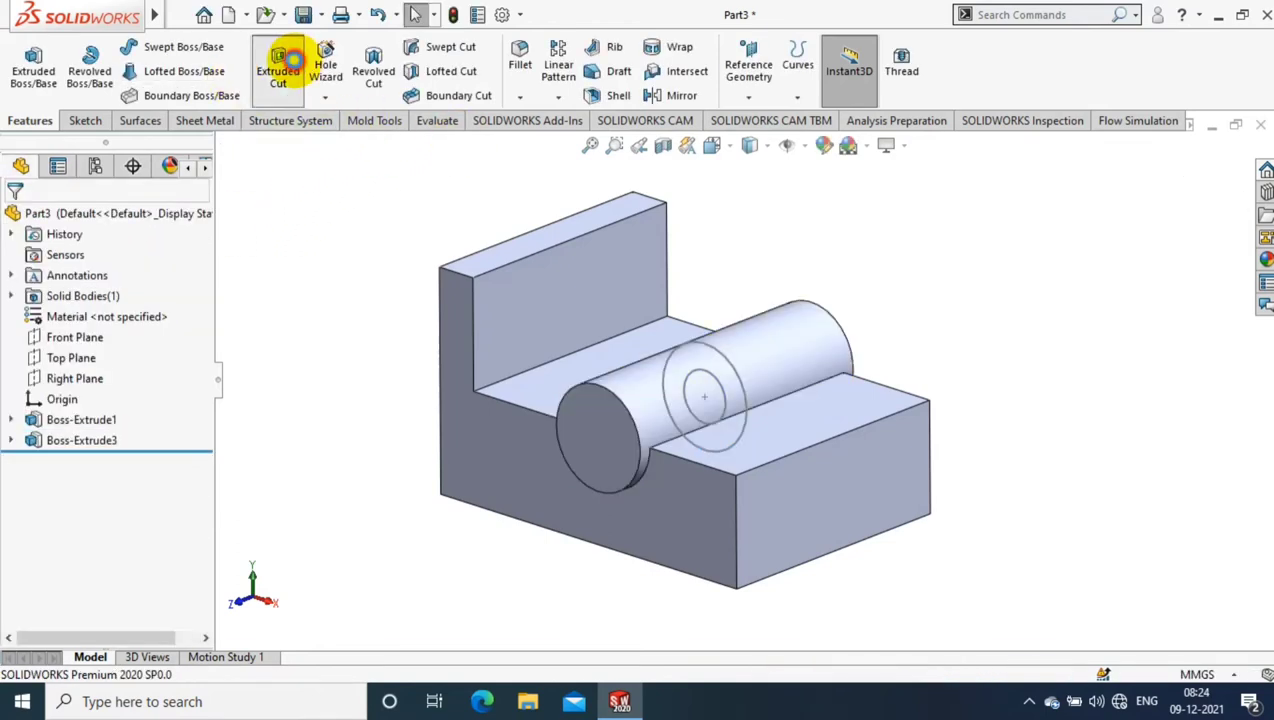
Step: Cut the Ø20 circle Through All - Both to hollow out the cylinder
{"action": "left_click", "coordinate": [281, 60]}
{"action": "left_click", "coordinate": [706, 371]}
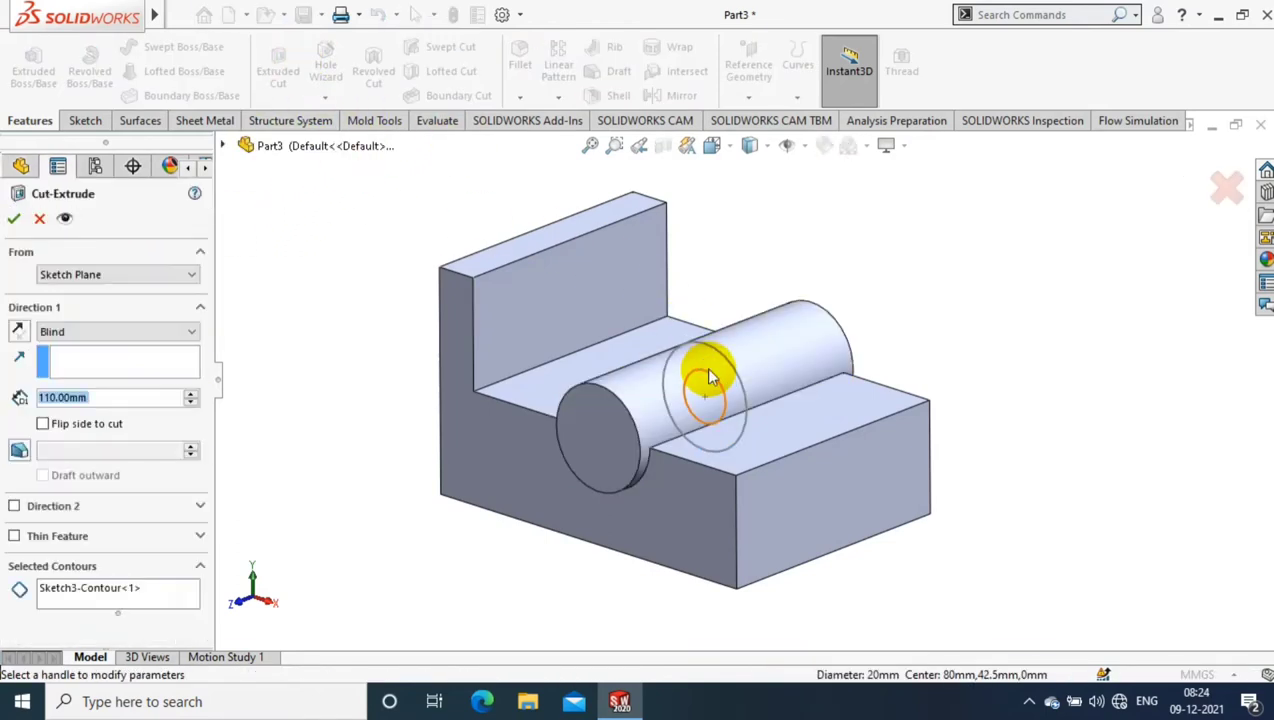
{"action": "left_click", "coordinate": [137, 333]}
{"action": "left_click", "coordinate": [110, 372]}
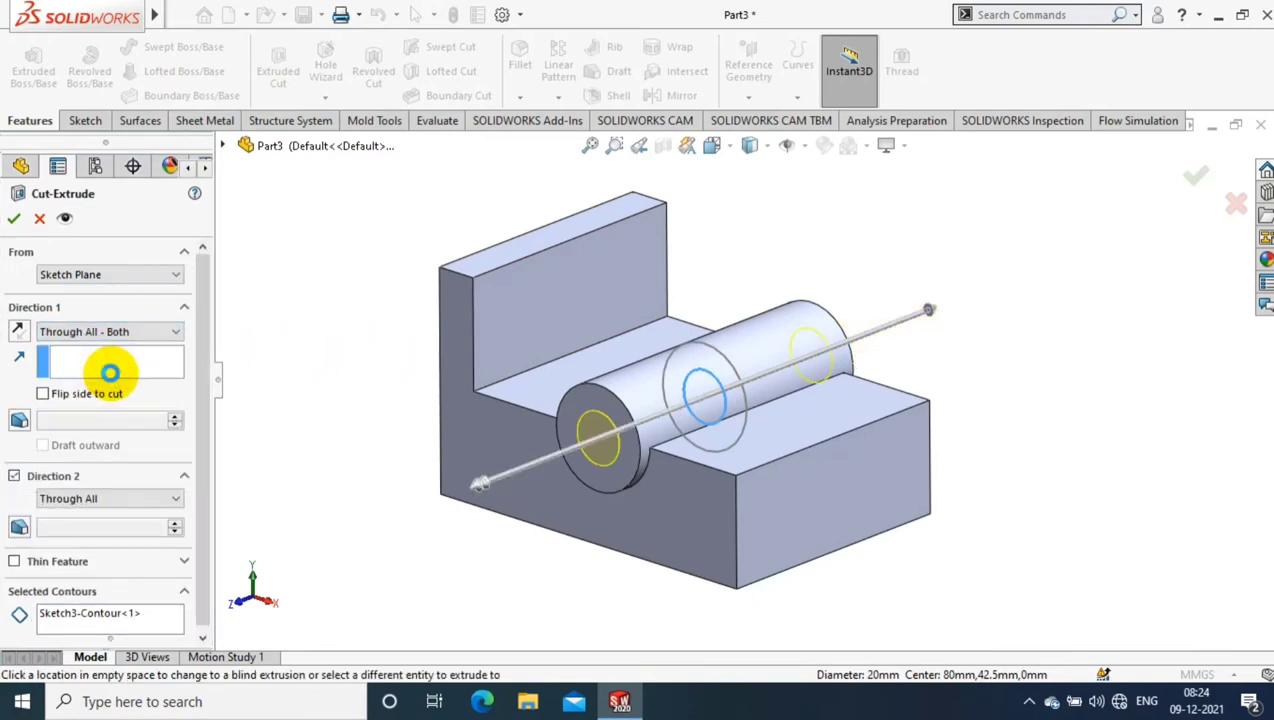
{"action": "key", "text": "Return"}
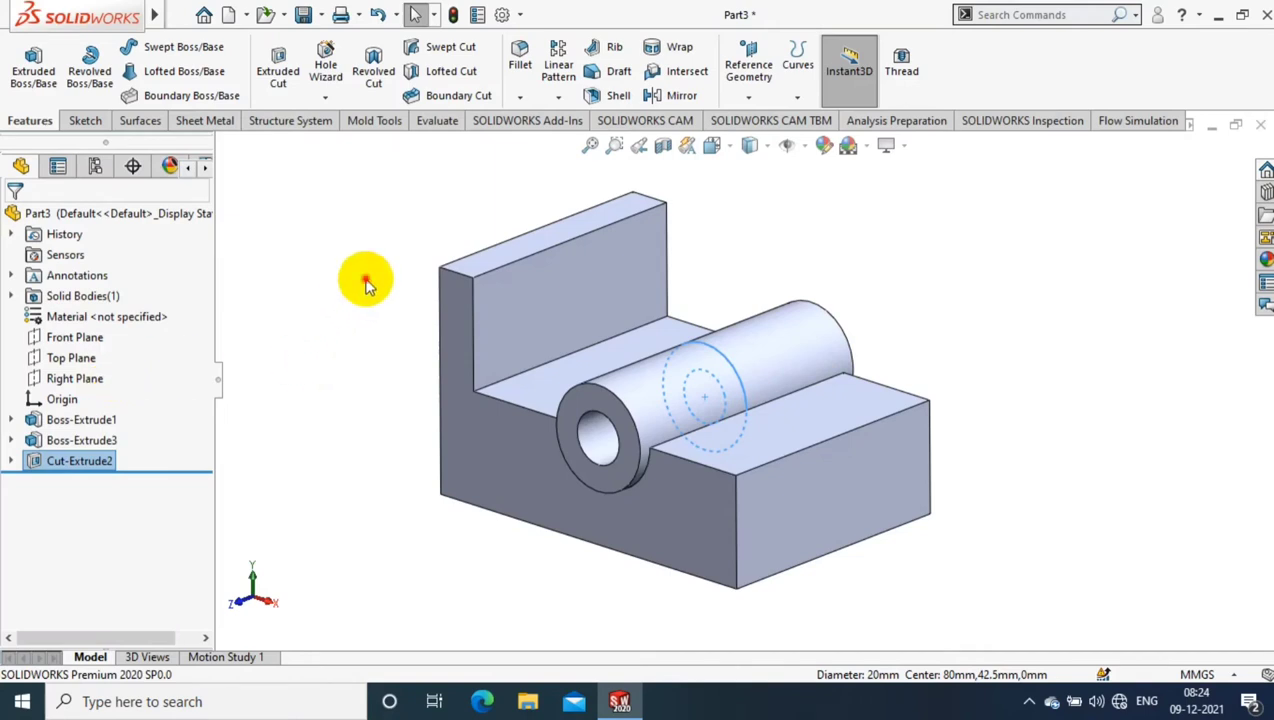
Step: Turn the view Normal To the upright wall's face
{"action": "left_click", "coordinate": [366, 283]}
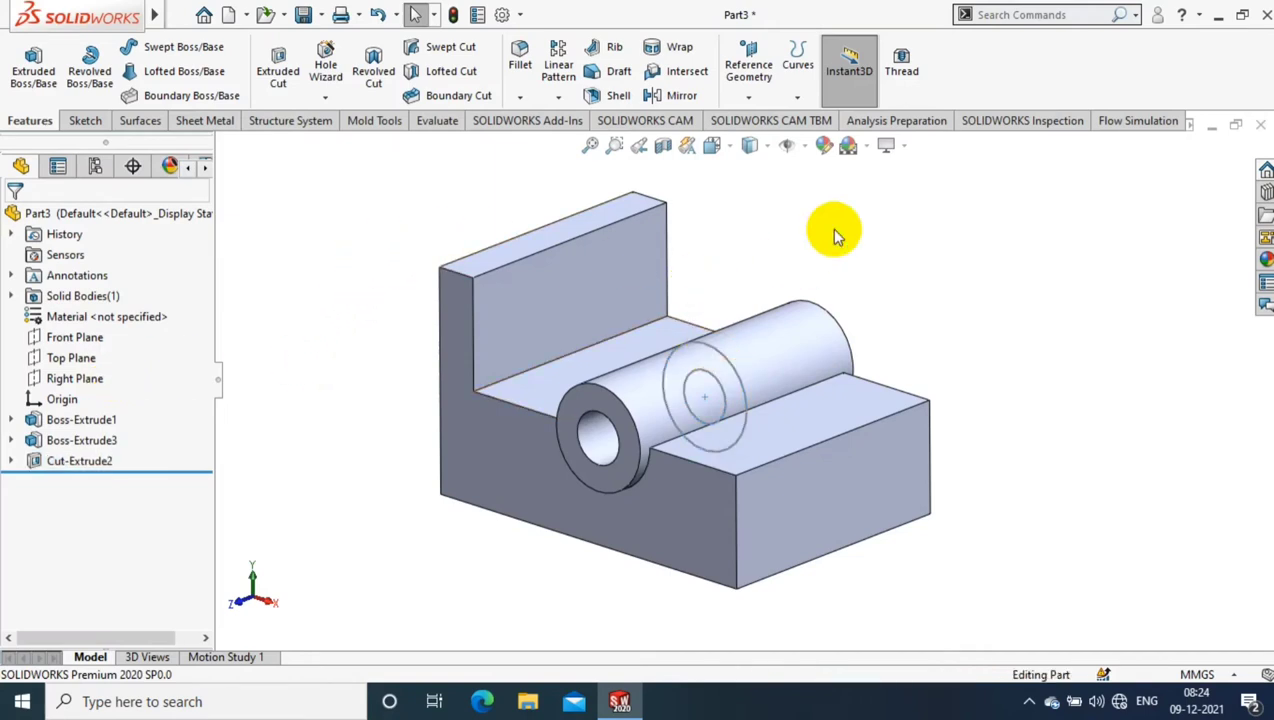
{"action": "middle_click_drag", "start_coordinate": [1048, 355], "coordinate": [1015, 361]}
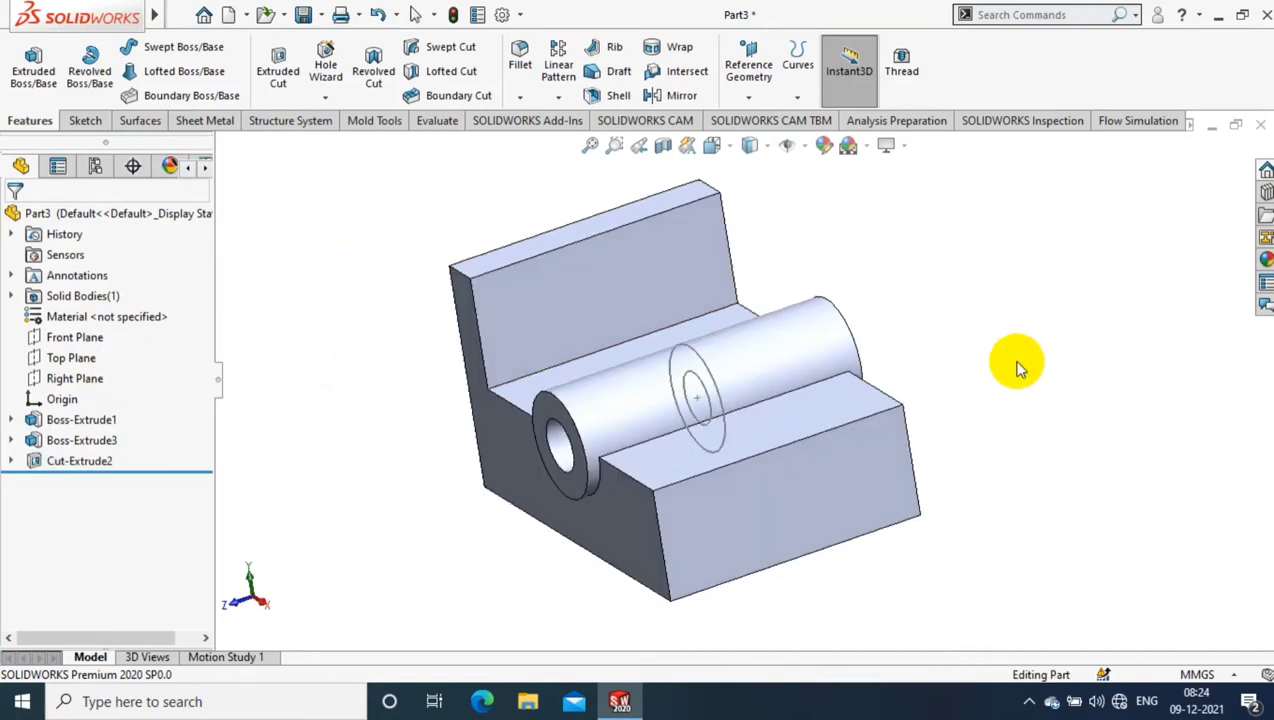
{"action": "right_click", "coordinate": [648, 258]}
{"action": "left_click", "coordinate": [779, 202]}
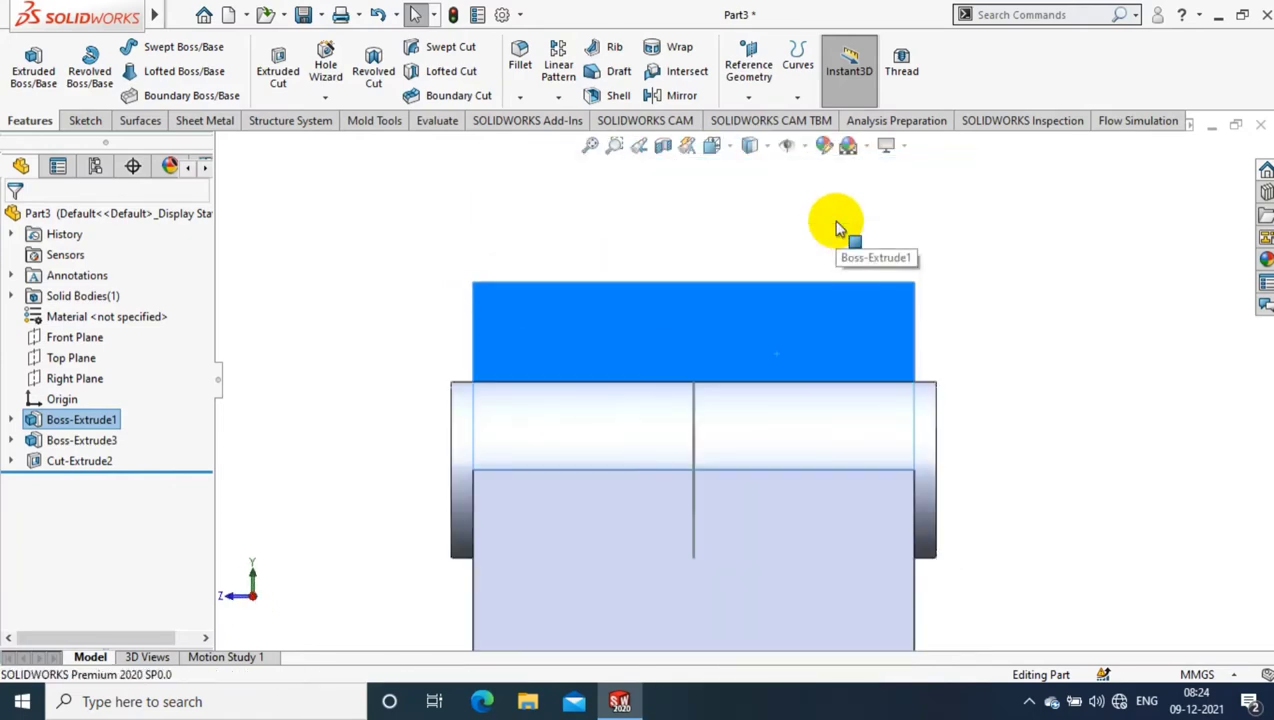
Step: Start a Hole Wizard hole of size Ø14.0 and move on to its positions
{"action": "left_click", "coordinate": [325, 97]}
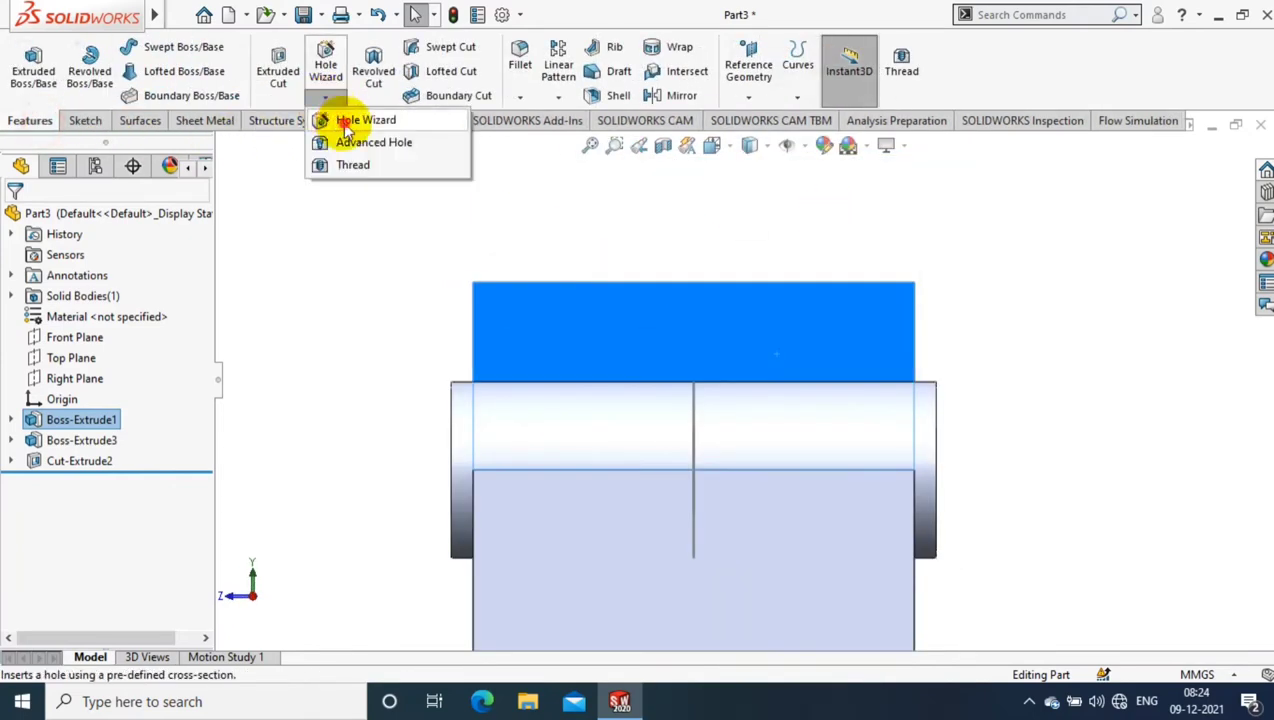
{"action": "left_click", "coordinate": [343, 120]}
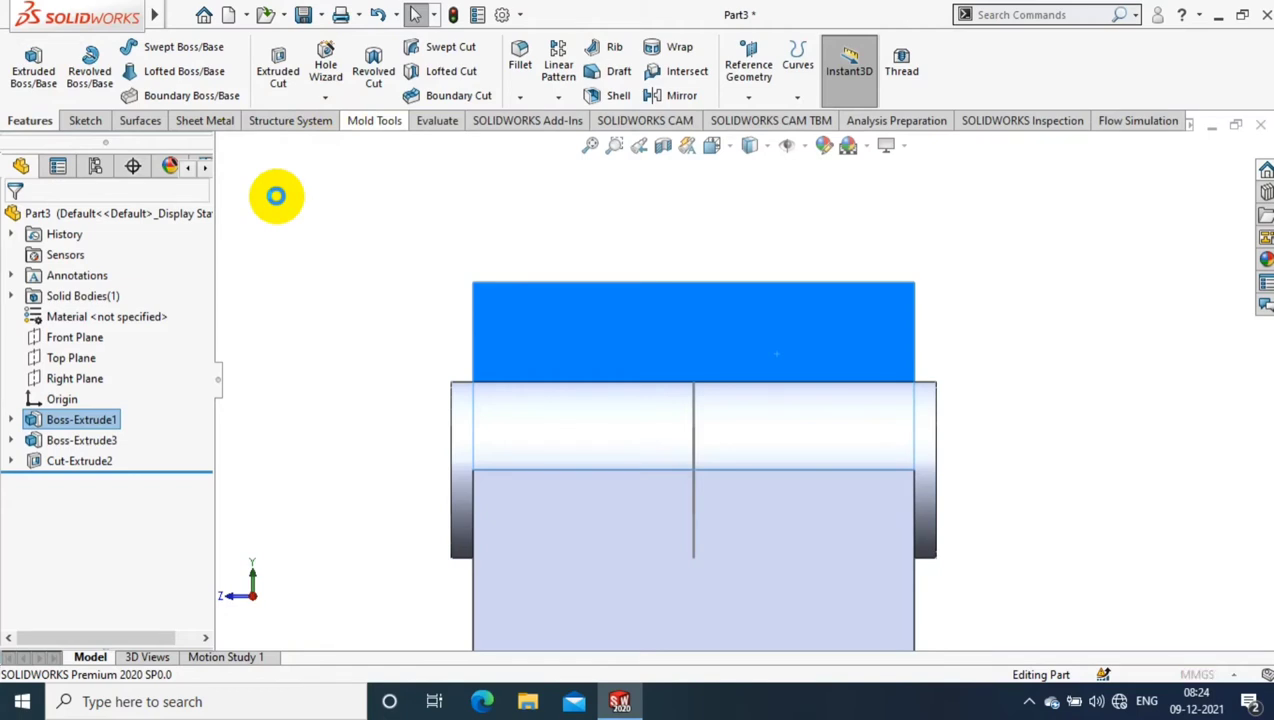
{"action": "left_click_drag", "start_coordinate": [207, 341], "coordinate": [160, 418]}
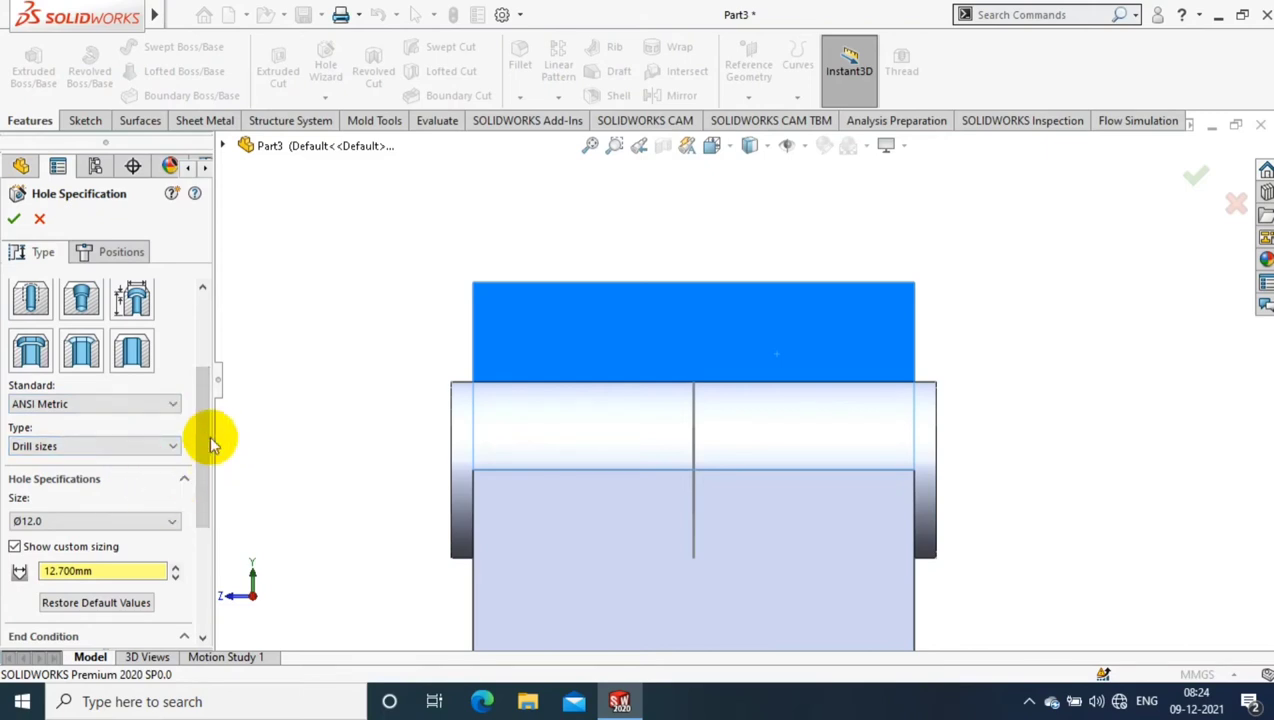
{"action": "scroll", "coordinate": [171, 436], "scroll_direction": "down", "scroll_amount": 2}
{"action": "left_click", "coordinate": [171, 436]}
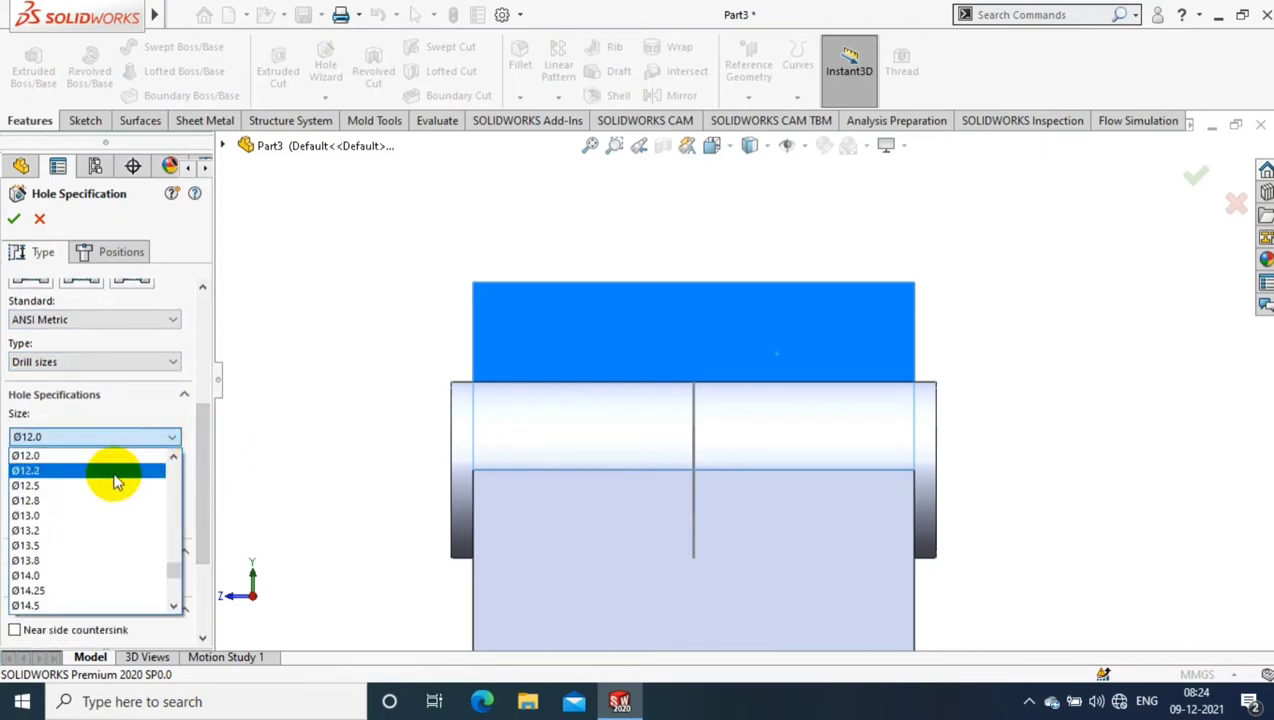
{"action": "left_click", "coordinate": [57, 574]}
{"action": "left_click", "coordinate": [128, 253]}
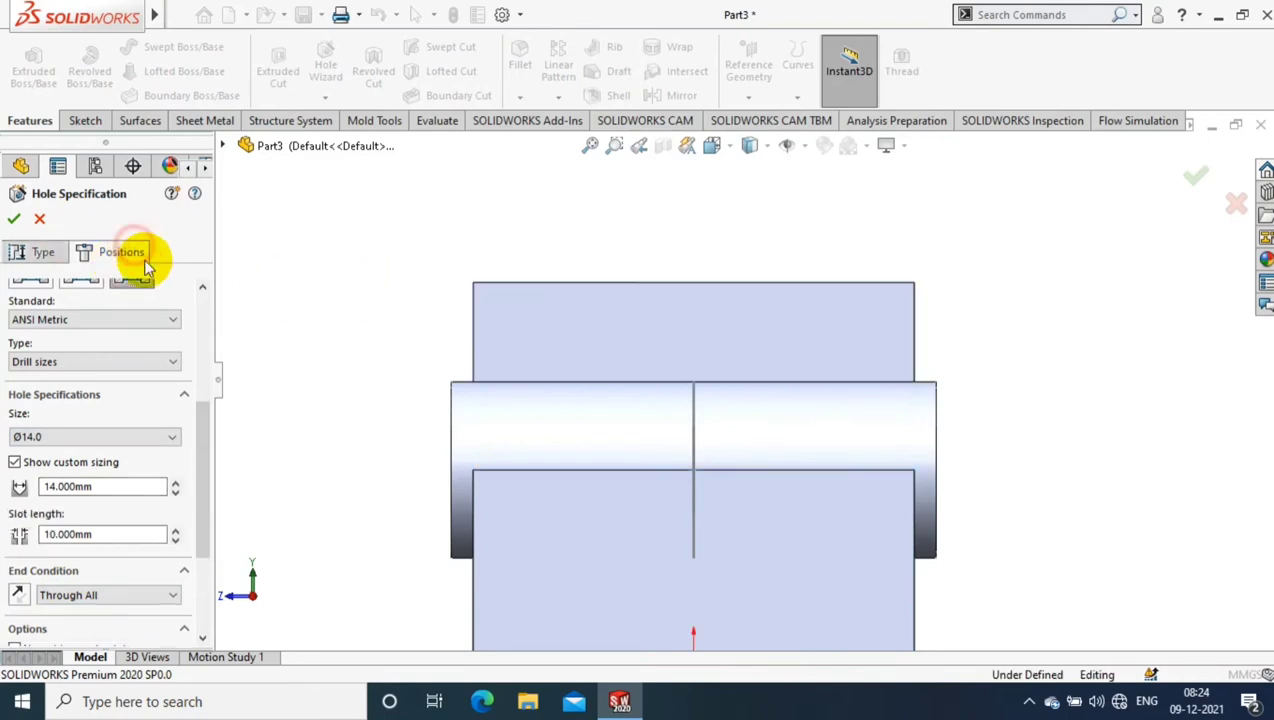
{"action": "left_click", "coordinate": [45, 255]}
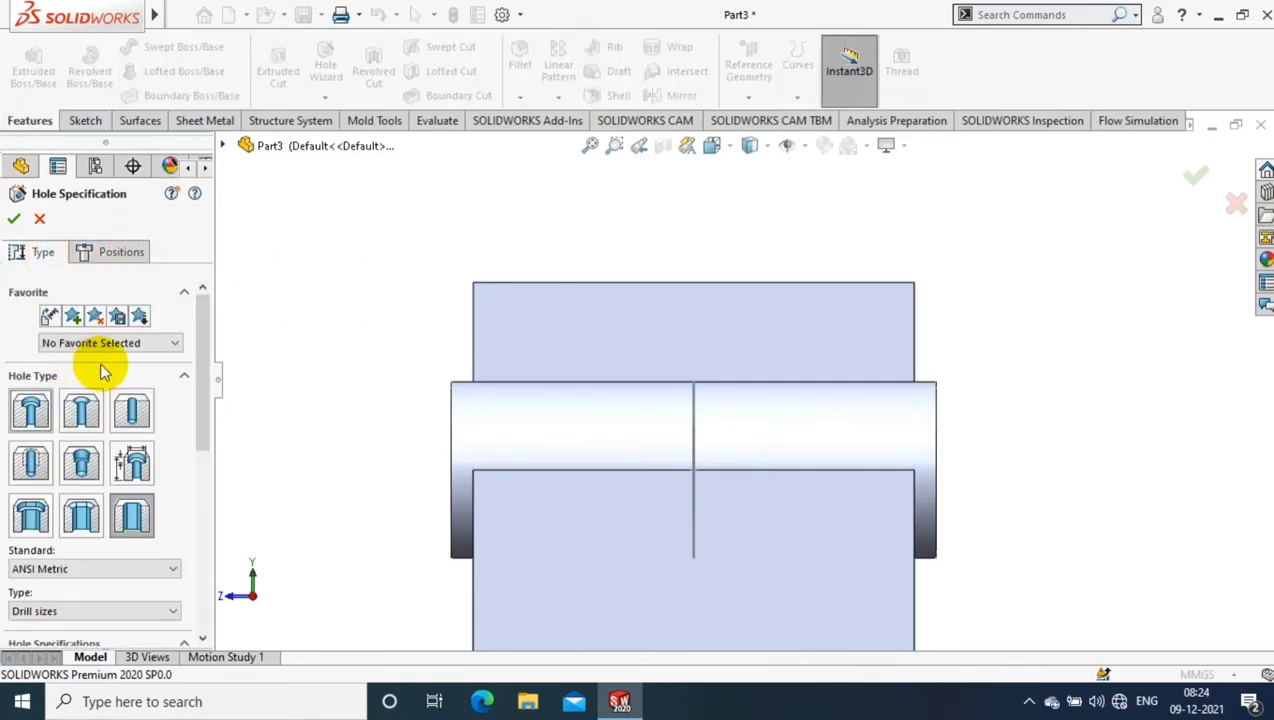
{"action": "left_click", "coordinate": [122, 256]}
Step: Place two hole points on the wall face and space them 64 mm apart
{"action": "left_click", "coordinate": [601, 338]}
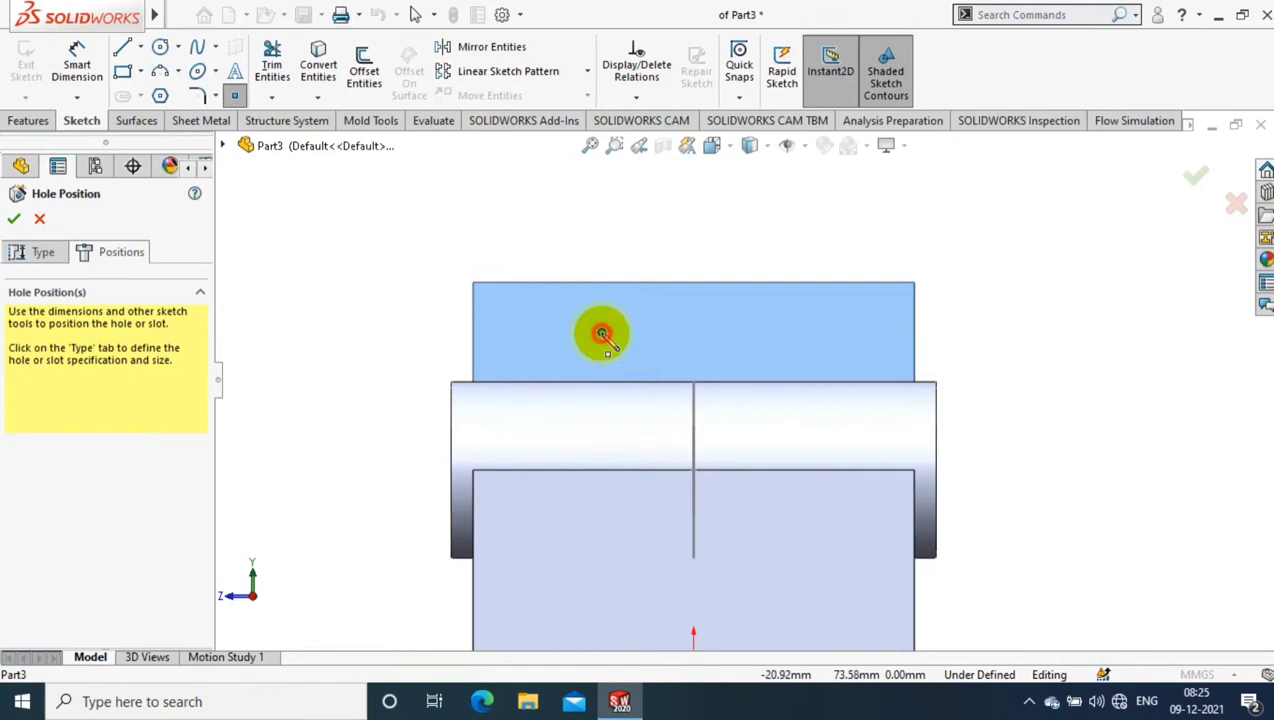
{"action": "left_click", "coordinate": [792, 332]}
{"action": "left_click", "coordinate": [77, 65]}
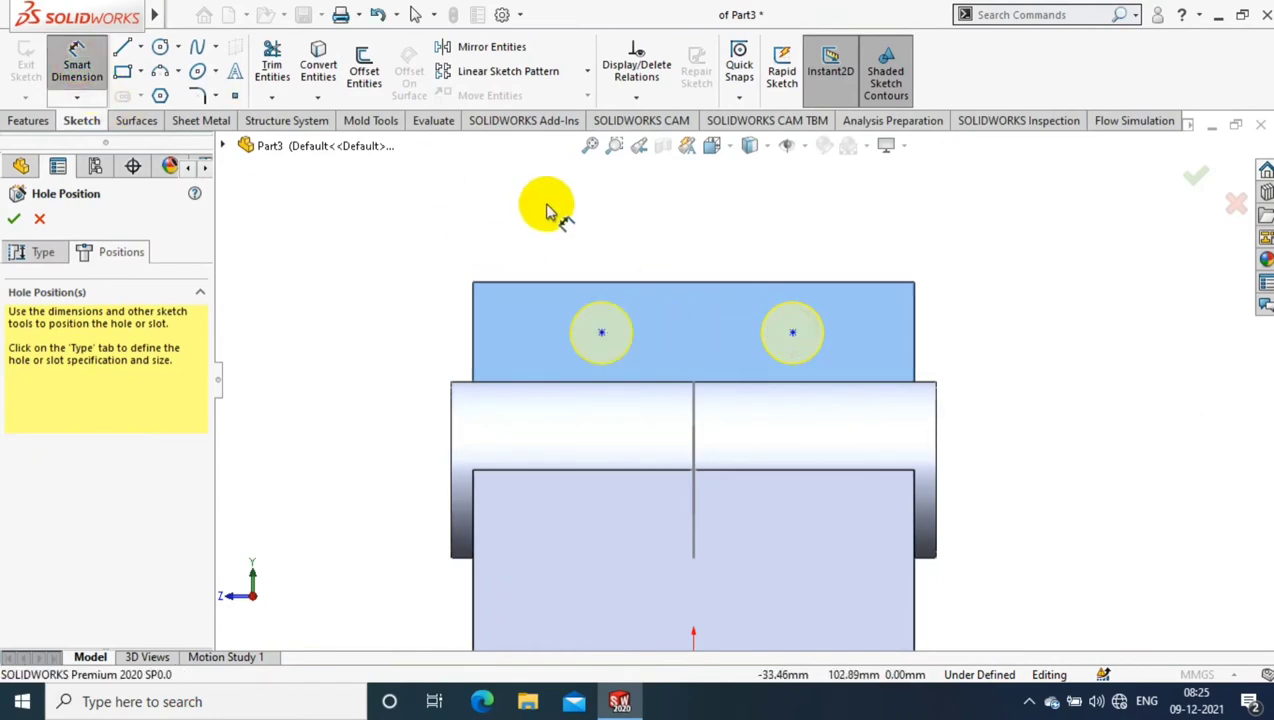
{"action": "left_click", "coordinate": [601, 333]}
{"action": "left_click", "coordinate": [788, 333]}
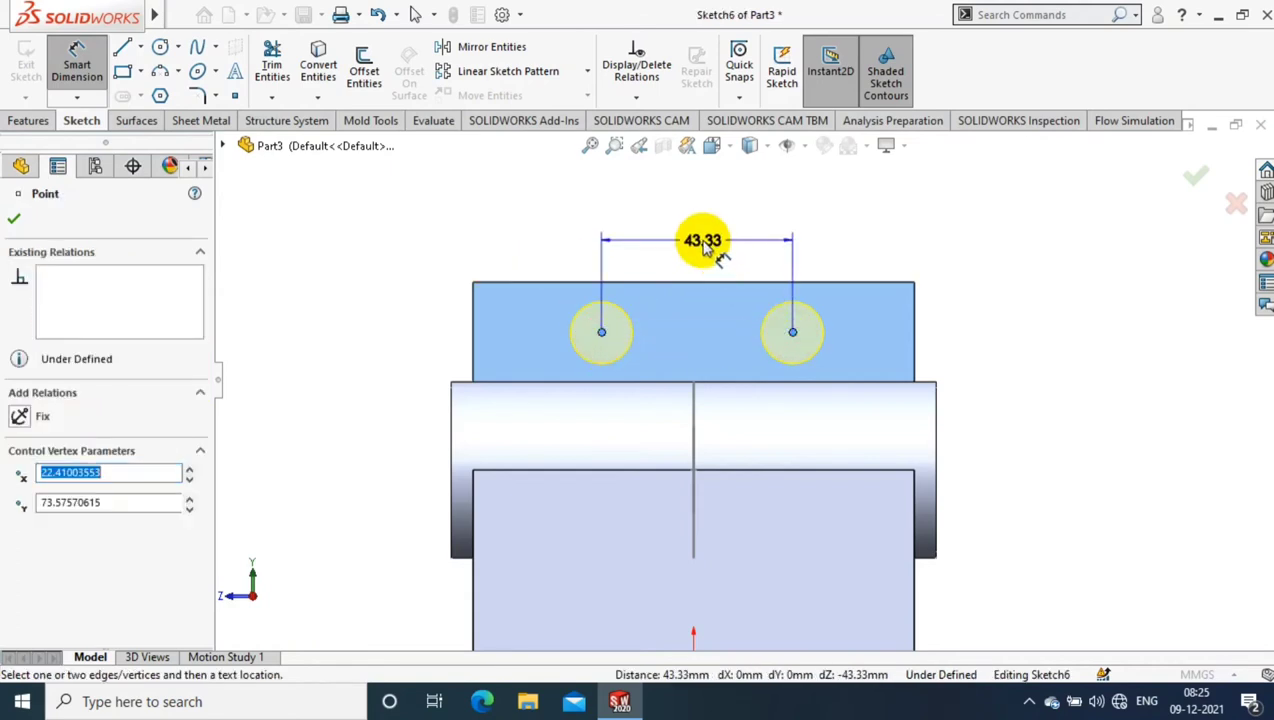
{"action": "left_click", "coordinate": [648, 250]}
{"action": "type", "text": "64"}
{"action": "key", "text": "Return"}
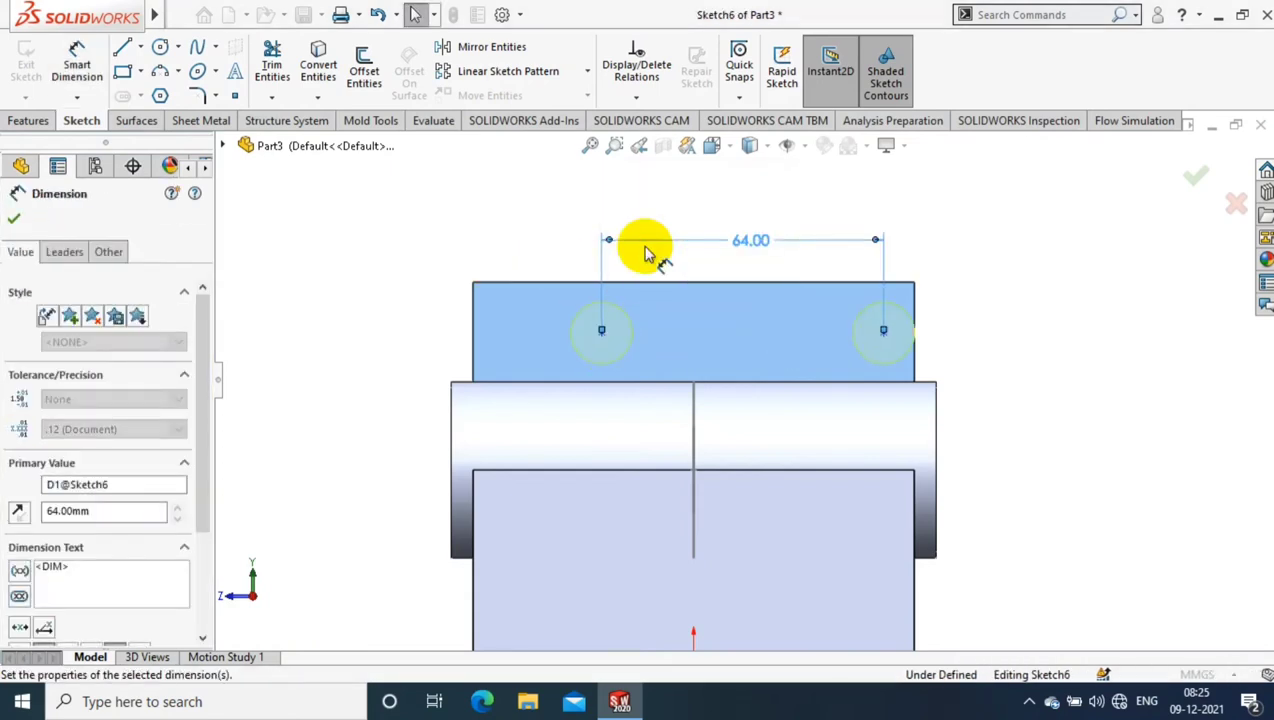
{"action": "left_click", "coordinate": [982, 258]}
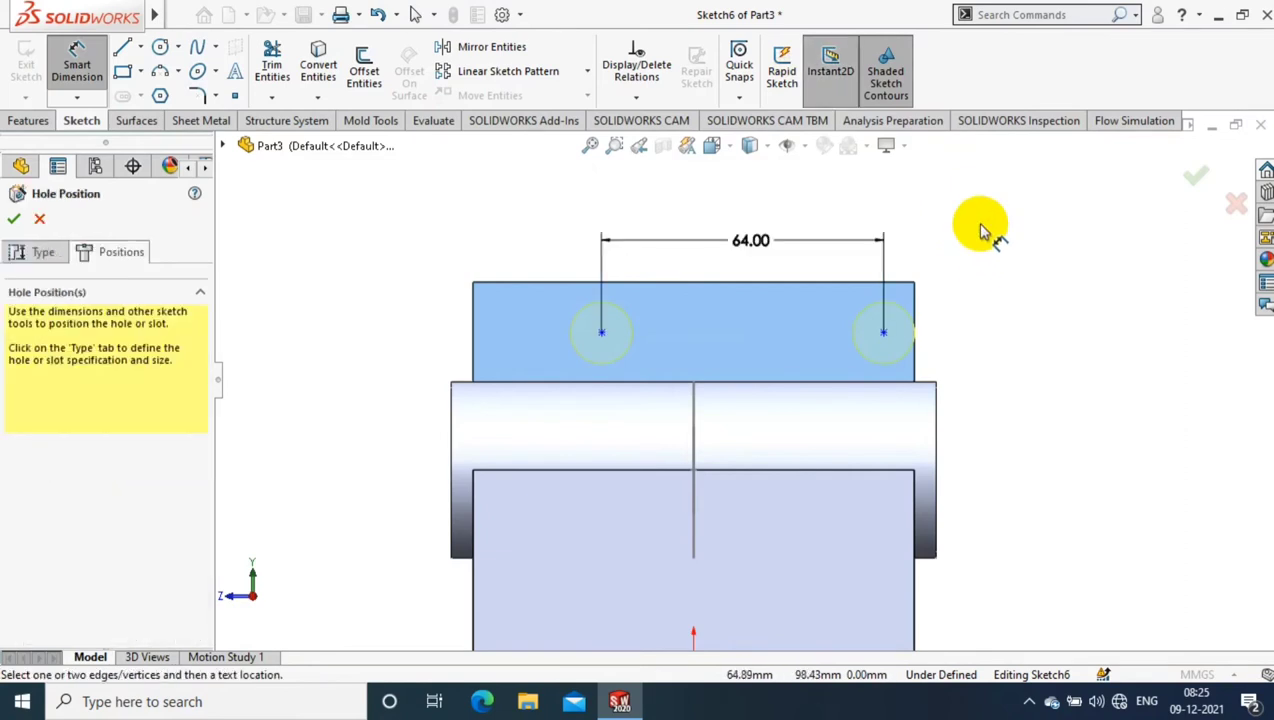
Step: Set the left hole 17 mm below the wall's top edge
{"action": "left_click", "coordinate": [601, 332]}
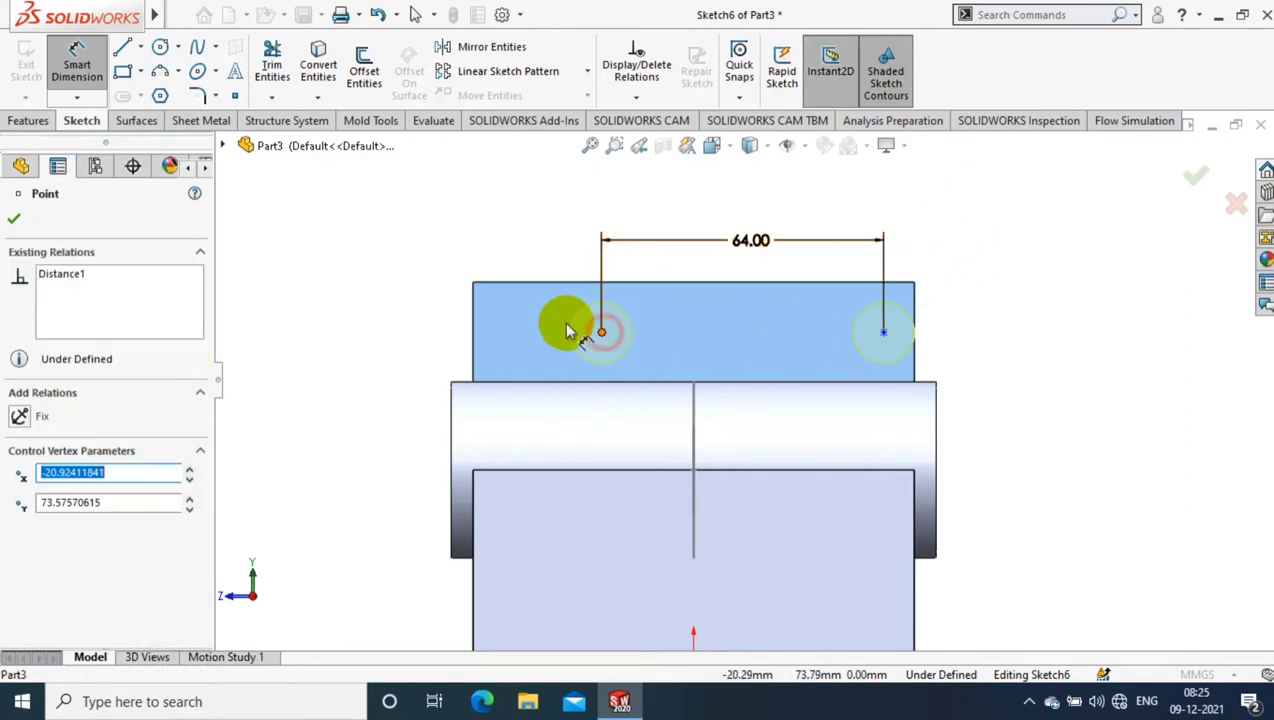
{"action": "left_click", "coordinate": [500, 284]}
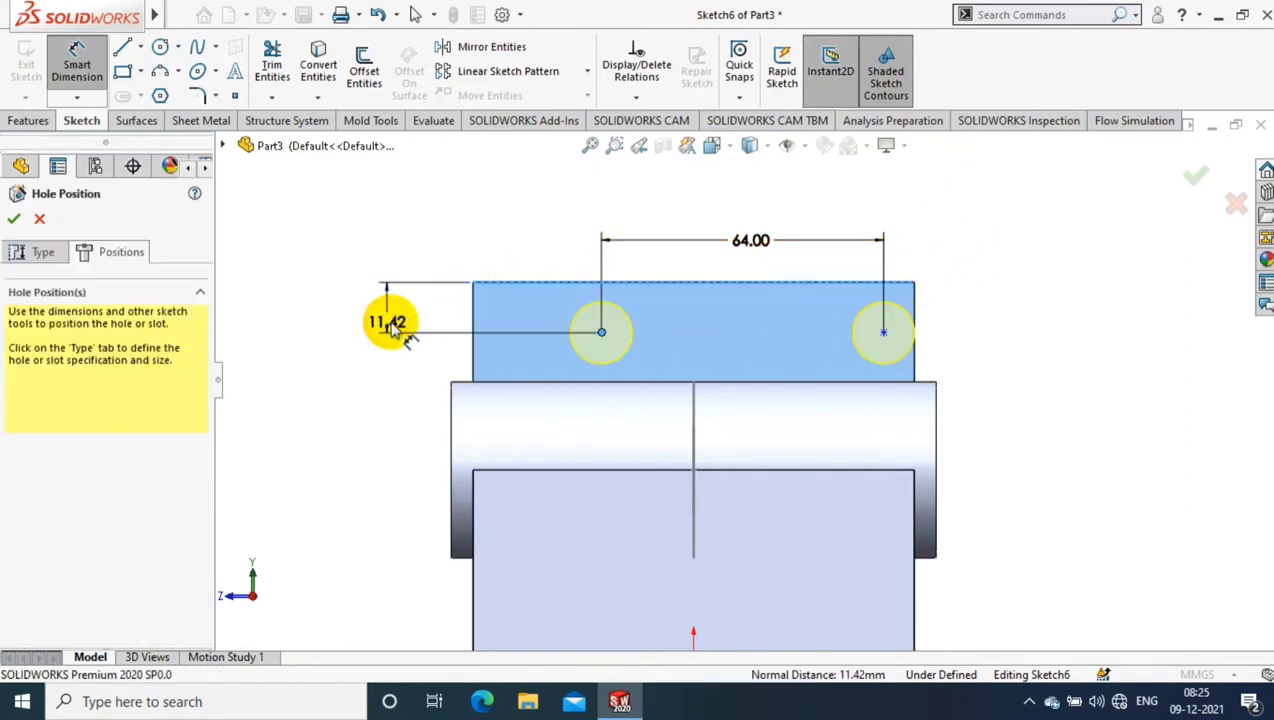
{"action": "left_click", "coordinate": [387, 321]}
{"action": "type", "text": "17"}
{"action": "key", "text": "Return"}
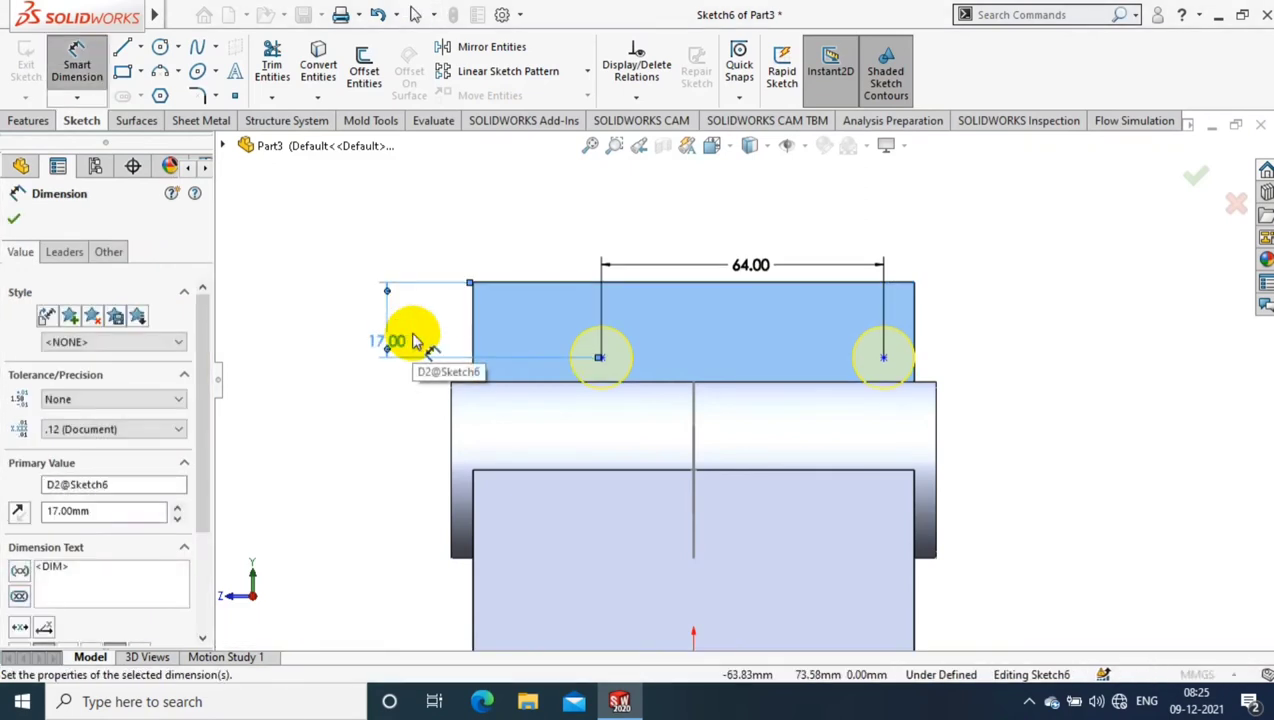
{"action": "left_click", "coordinate": [600, 358]}
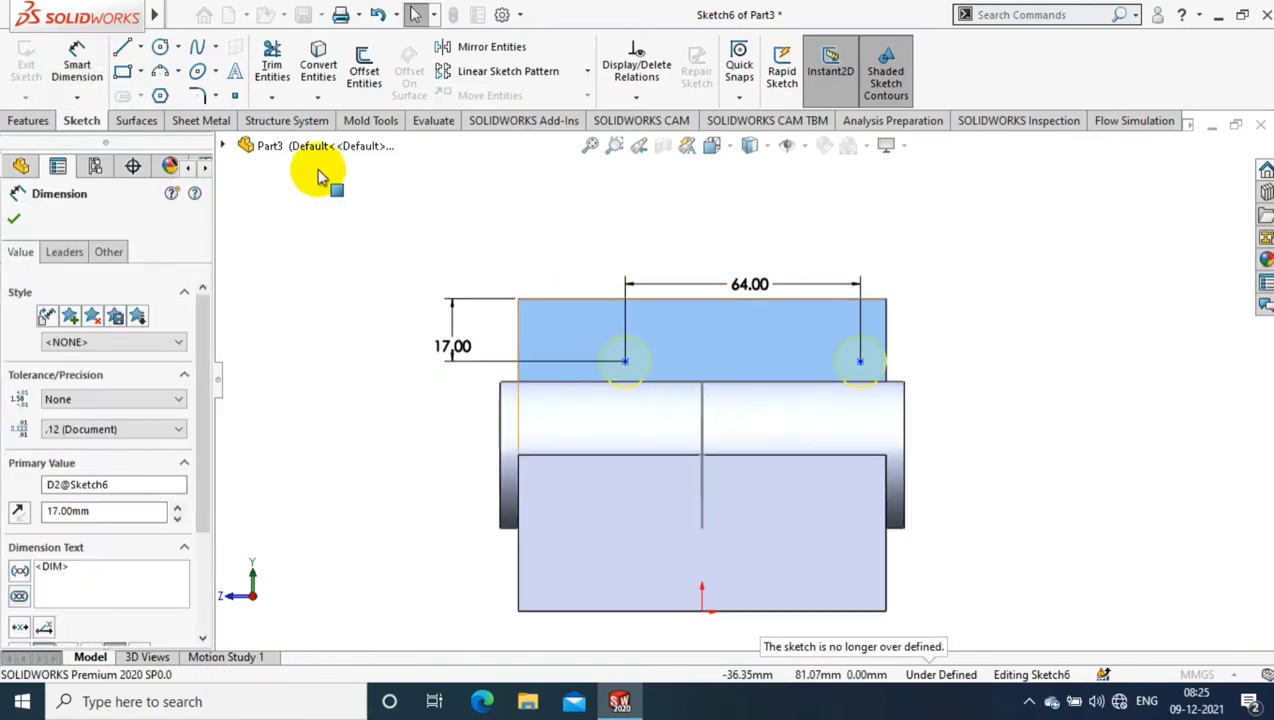
Step: Set the left hole 32 mm from the origin
{"action": "left_click", "coordinate": [77, 62]}
{"action": "left_click", "coordinate": [625, 362]}
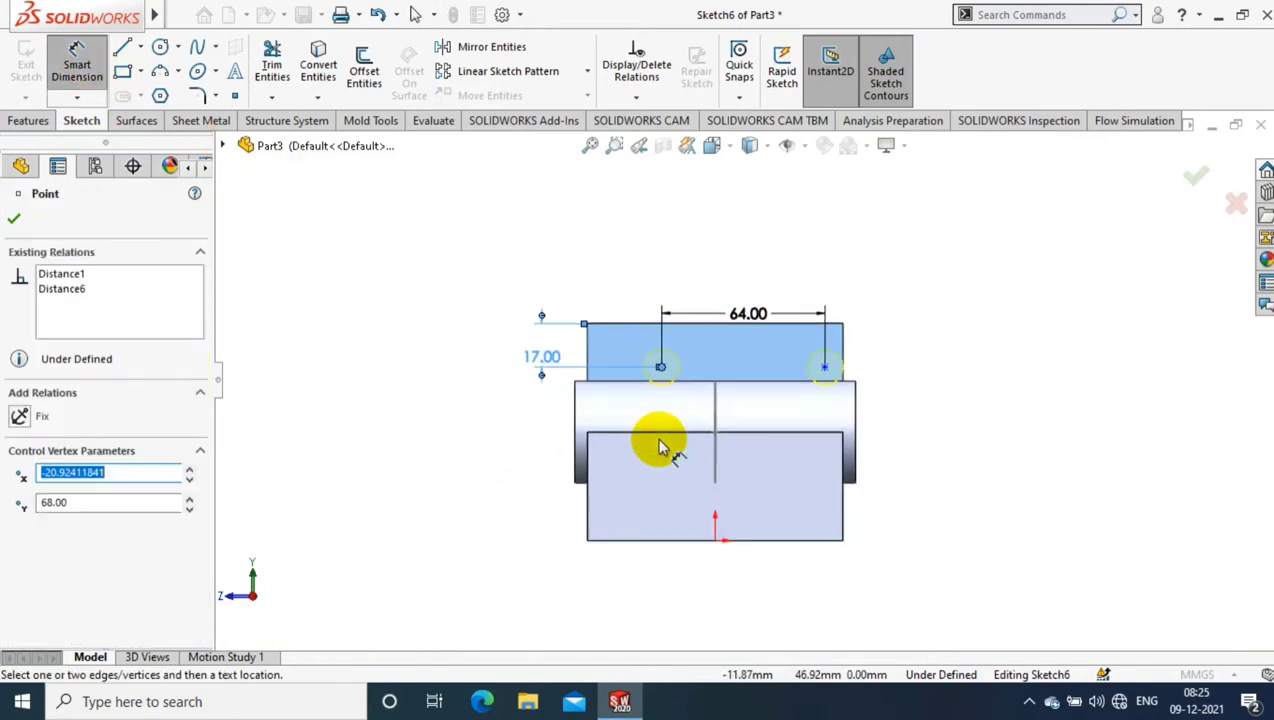
{"action": "left_click", "coordinate": [716, 542]}
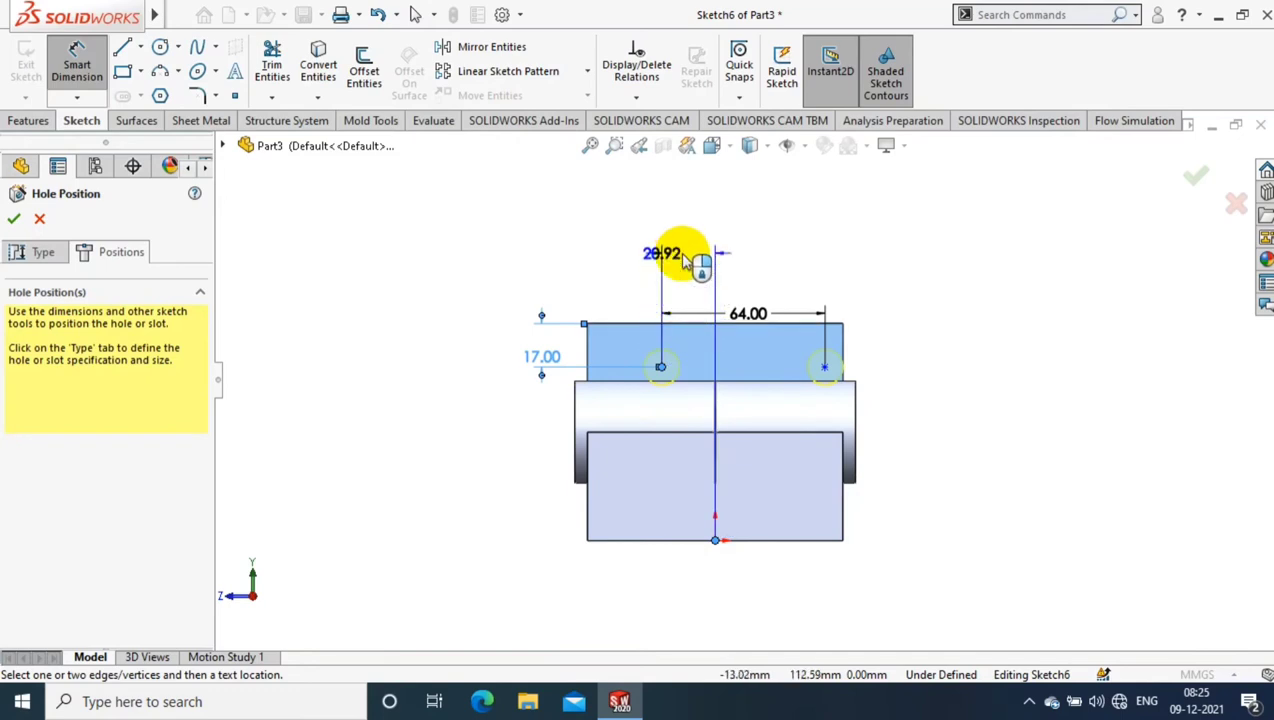
{"action": "left_click", "coordinate": [683, 258]}
{"action": "type", "text": "32"}
{"action": "key", "text": "Return"}
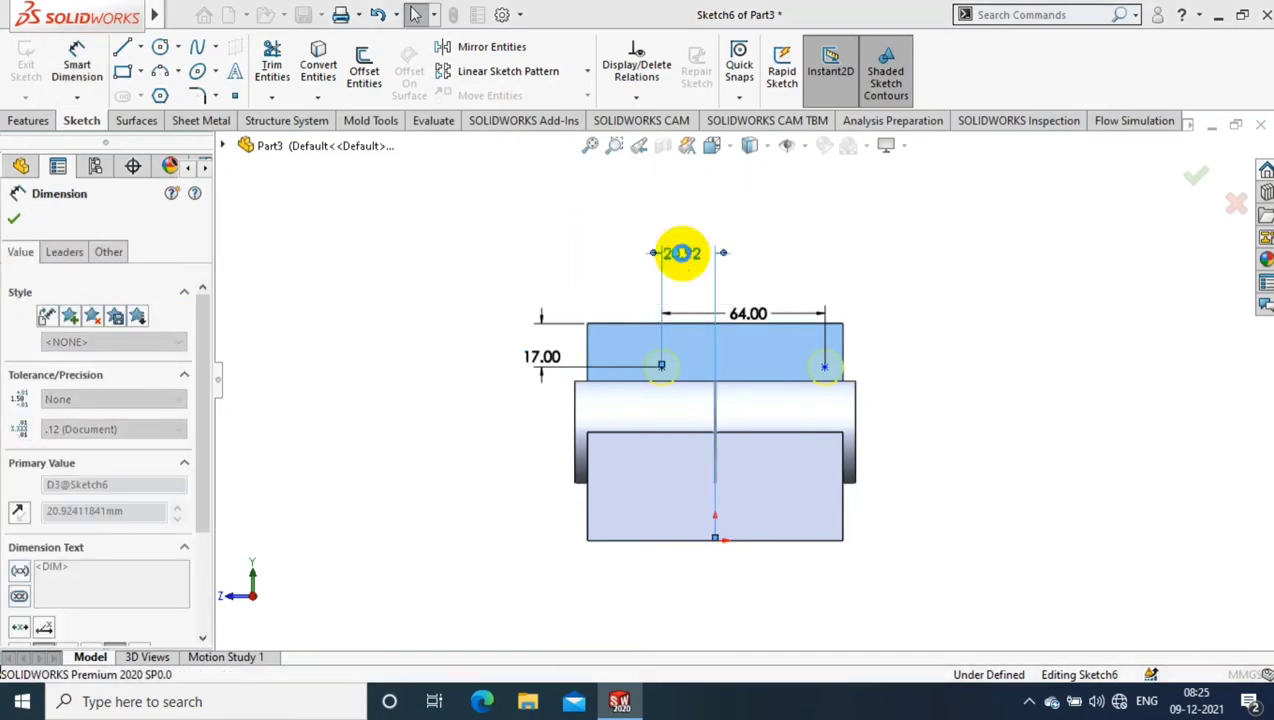
{"action": "left_click", "coordinate": [876, 263]}
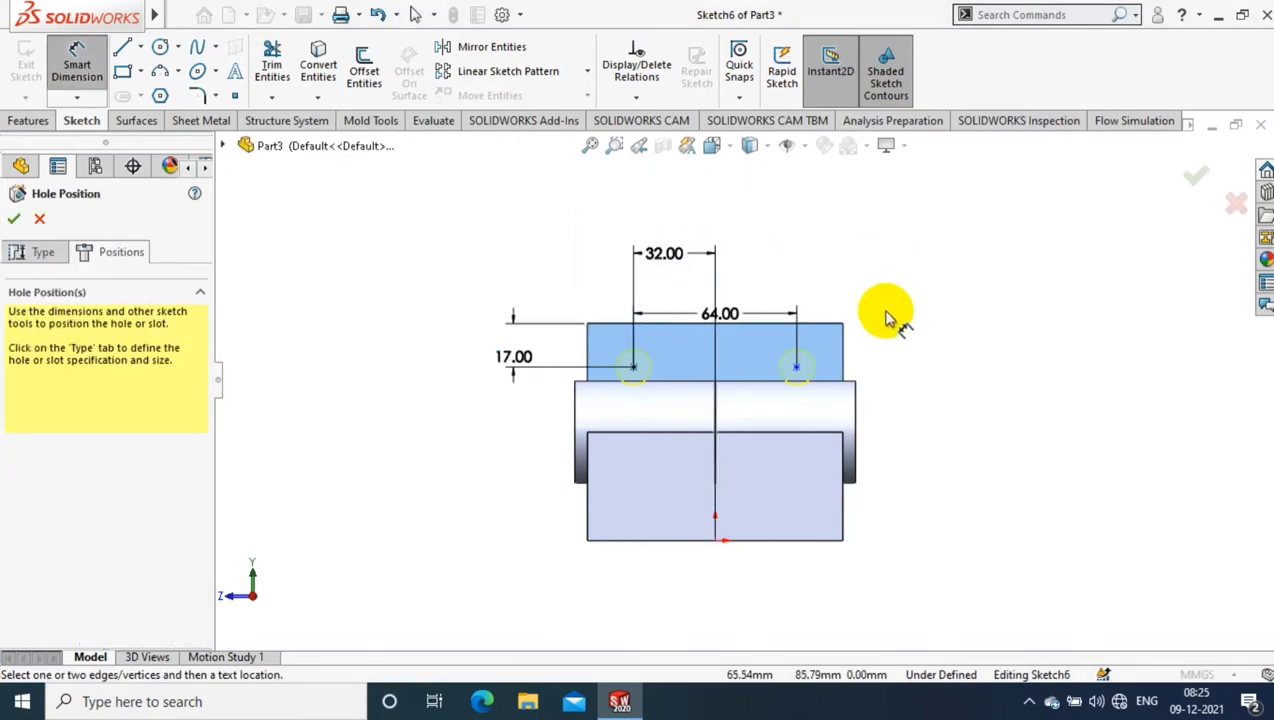
{"action": "key", "text": "Escape"}
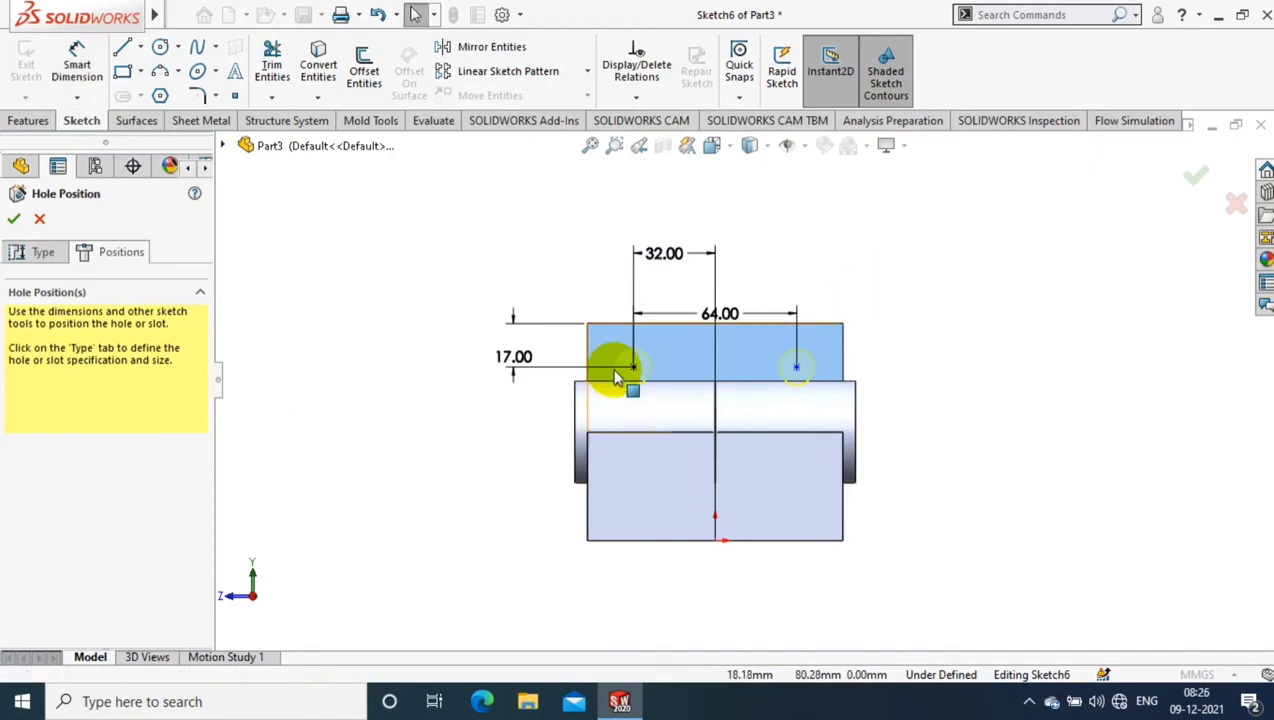
Step: Make the two hole centres Horizontal and finish the hole feature
{"action": "left_click", "coordinate": [633, 367]}
{"action": "left_click", "coordinate": [797, 370], "text": "ctrl"}
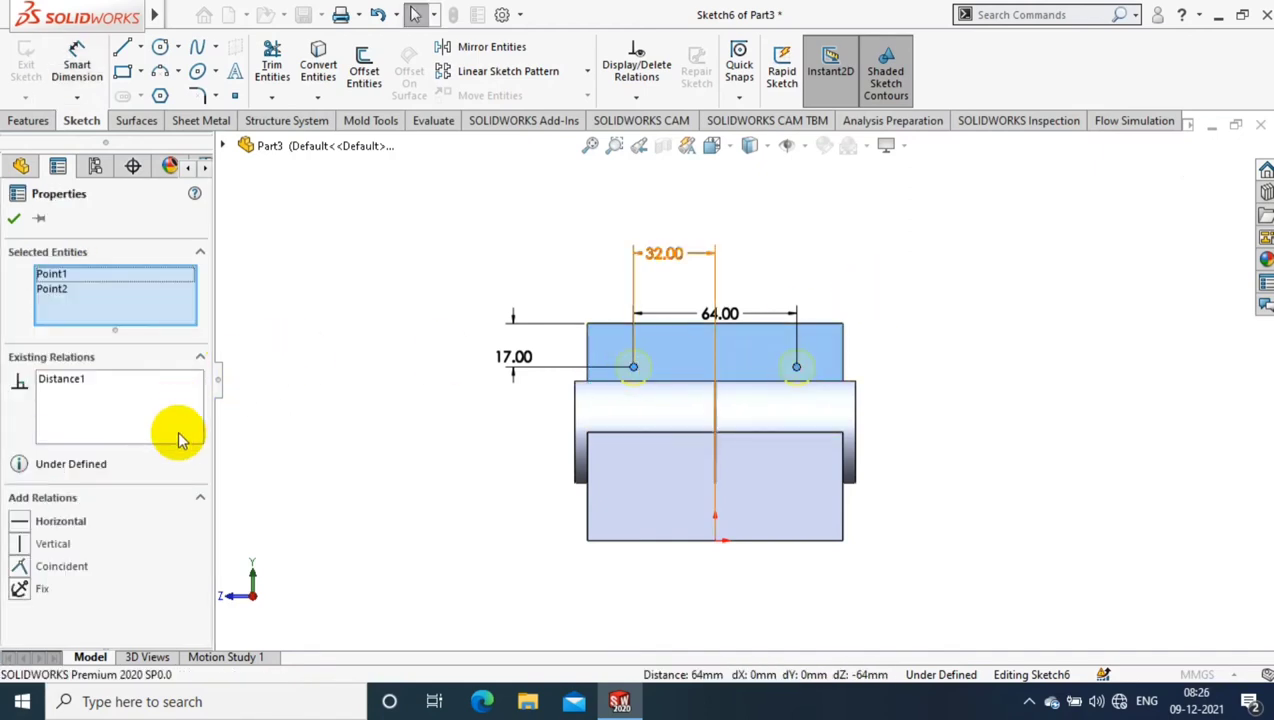
{"action": "left_click", "coordinate": [45, 525]}
{"action": "left_click", "coordinate": [16, 219]}
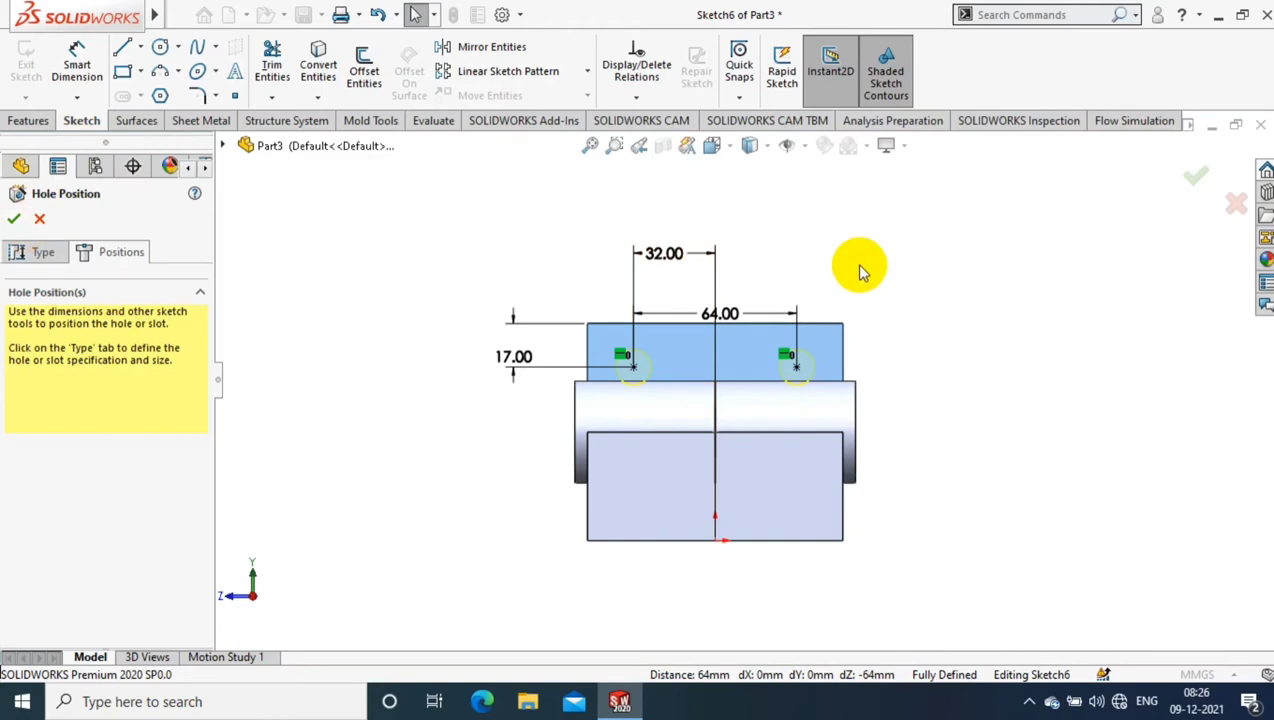
{"action": "left_click", "coordinate": [281, 225]}
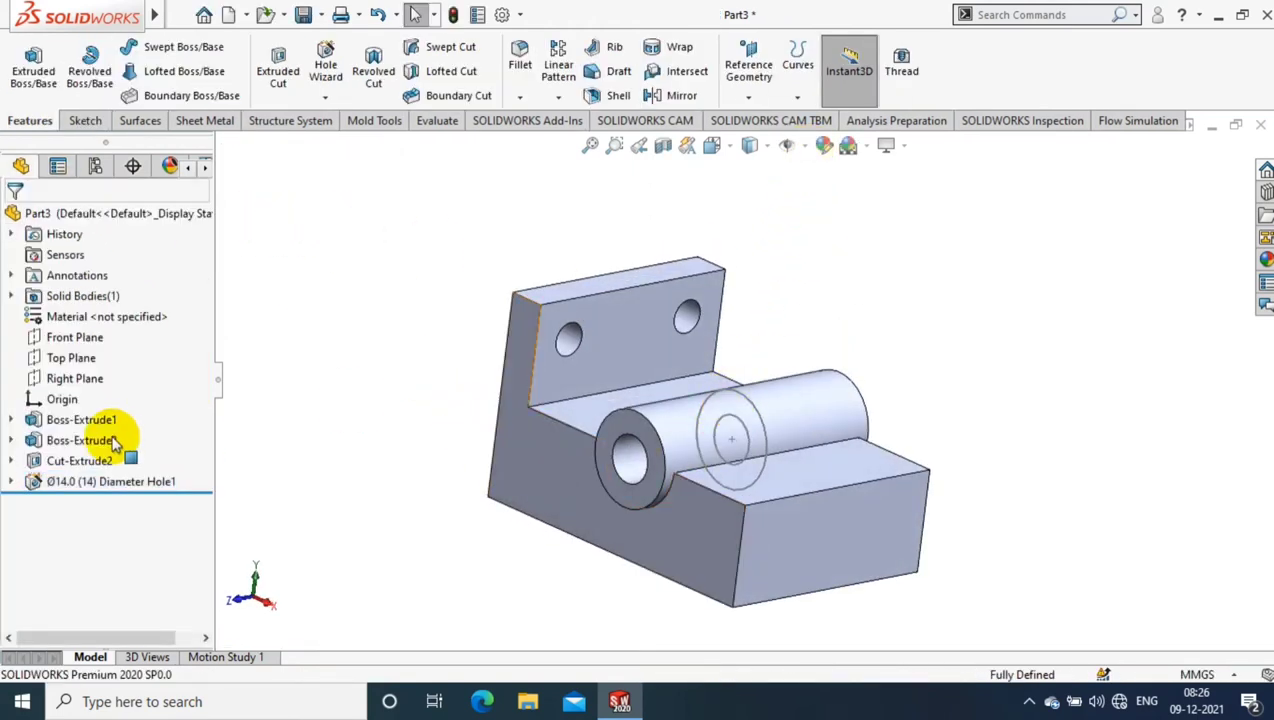
Step: Hide Sketch3 under Boss-Extrude3
{"action": "left_click", "coordinate": [12, 441]}
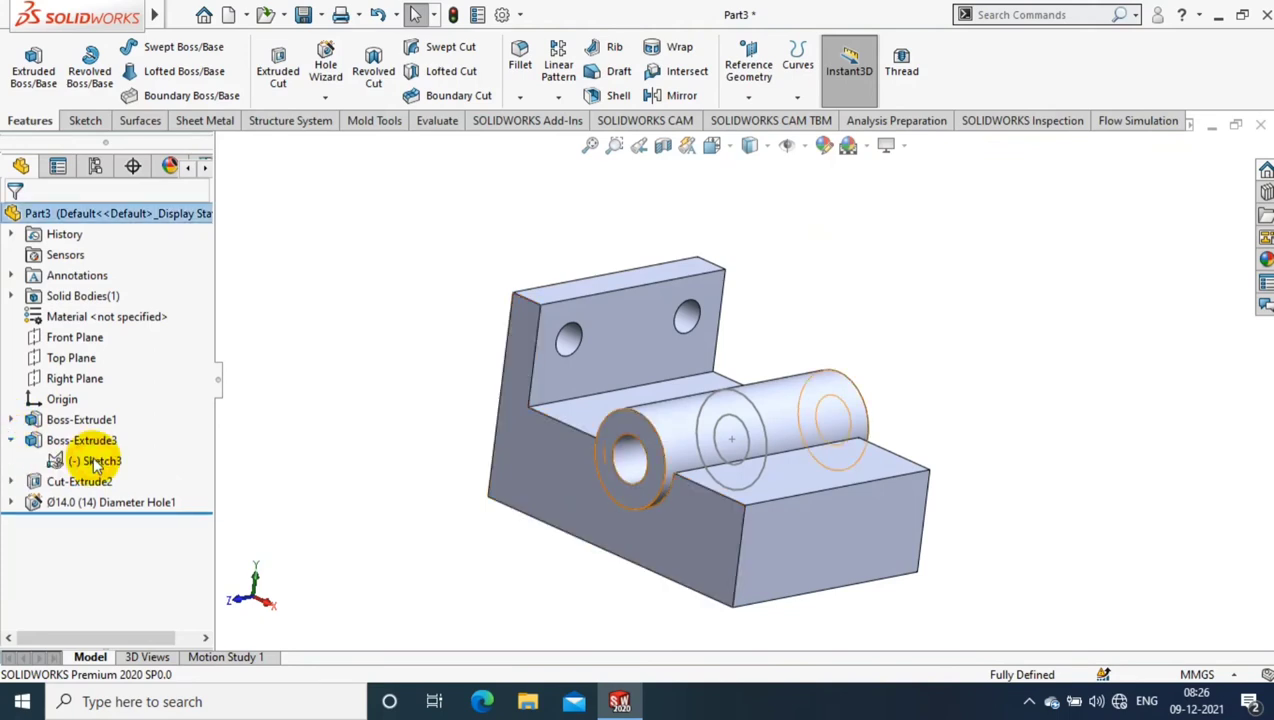
{"action": "right_click", "coordinate": [96, 466]}
{"action": "left_click", "coordinate": [111, 365]}
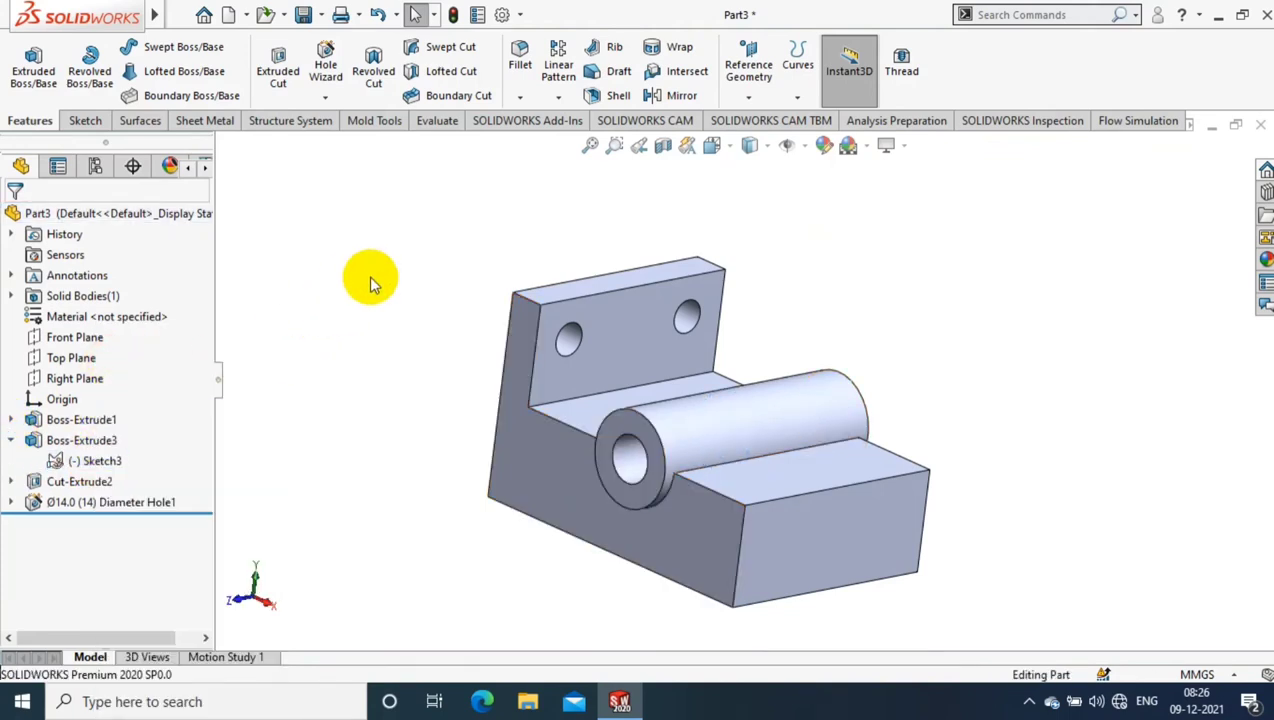
Step: Start a new sketch on a flat face of the base
{"action": "mouse_move", "coordinate": [490, 318]}
{"action": "middle_mouse_down"}
{"action": "mouse_move", "coordinate": [463, 333]}
{"action": "mouse_move", "coordinate": [706, 482]}
{"action": "middle_mouse_up"}
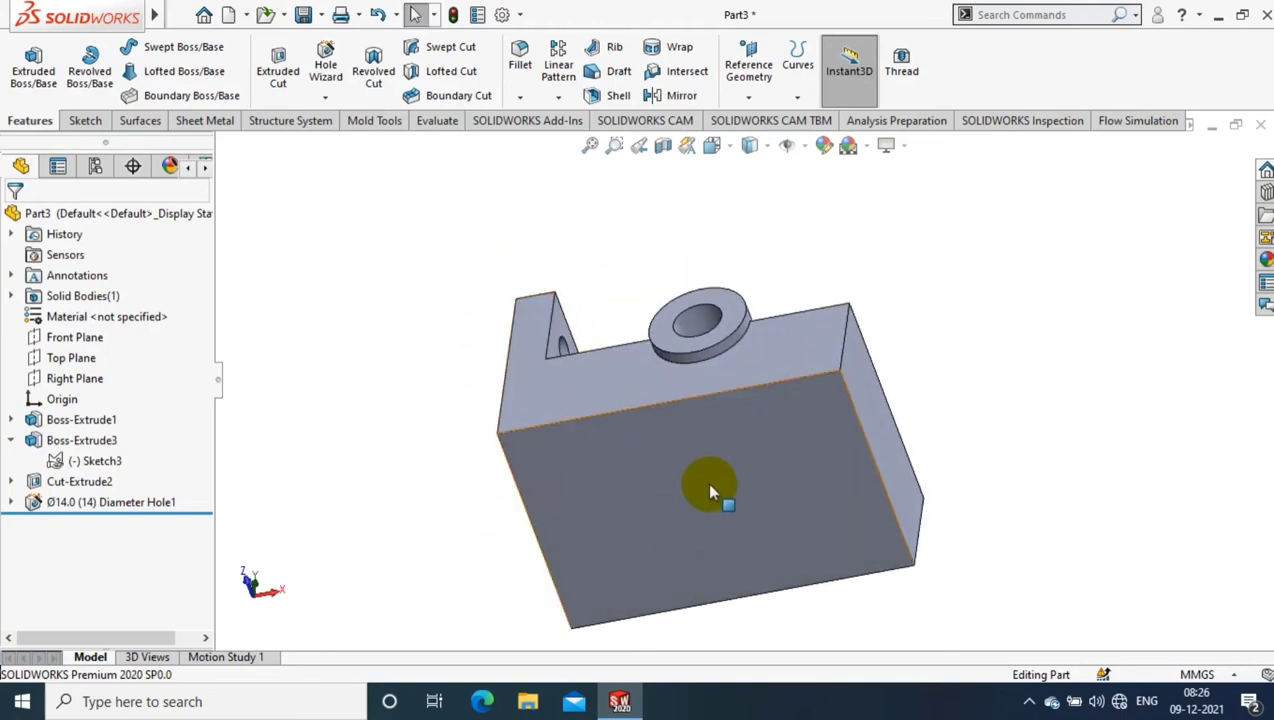
{"action": "right_click", "coordinate": [706, 482]}
{"action": "left_click", "coordinate": [838, 202]}
Step: On a new sketch, draw a centre rectangle centred on the face edge
{"action": "left_click", "coordinate": [30, 75]}
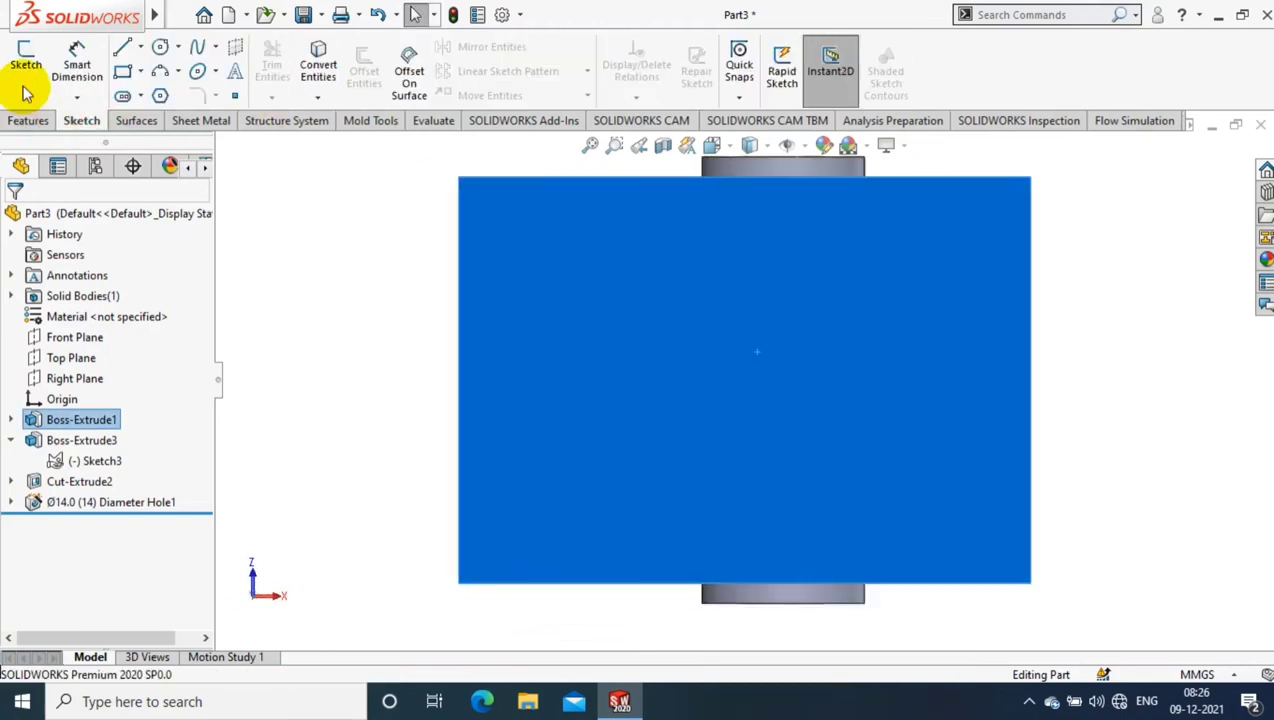
{"action": "left_click", "coordinate": [141, 72]}
{"action": "left_click", "coordinate": [130, 115]}
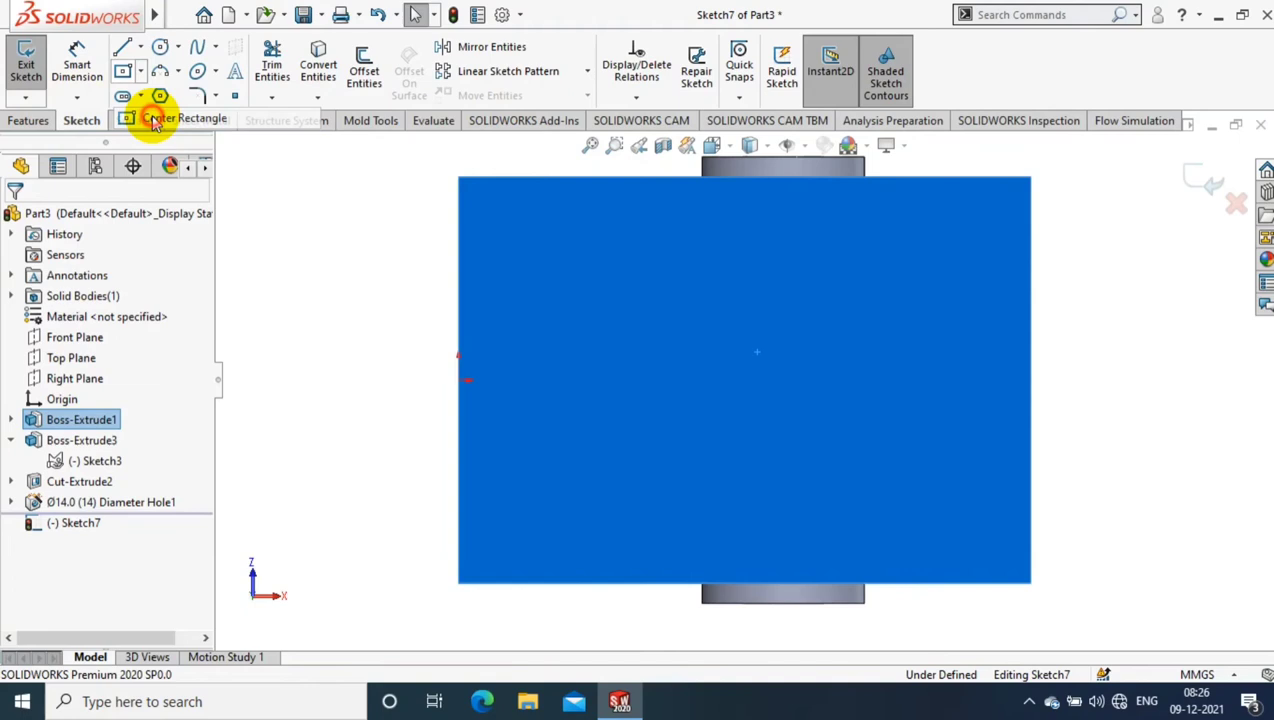
{"action": "left_click", "coordinate": [458, 380]}
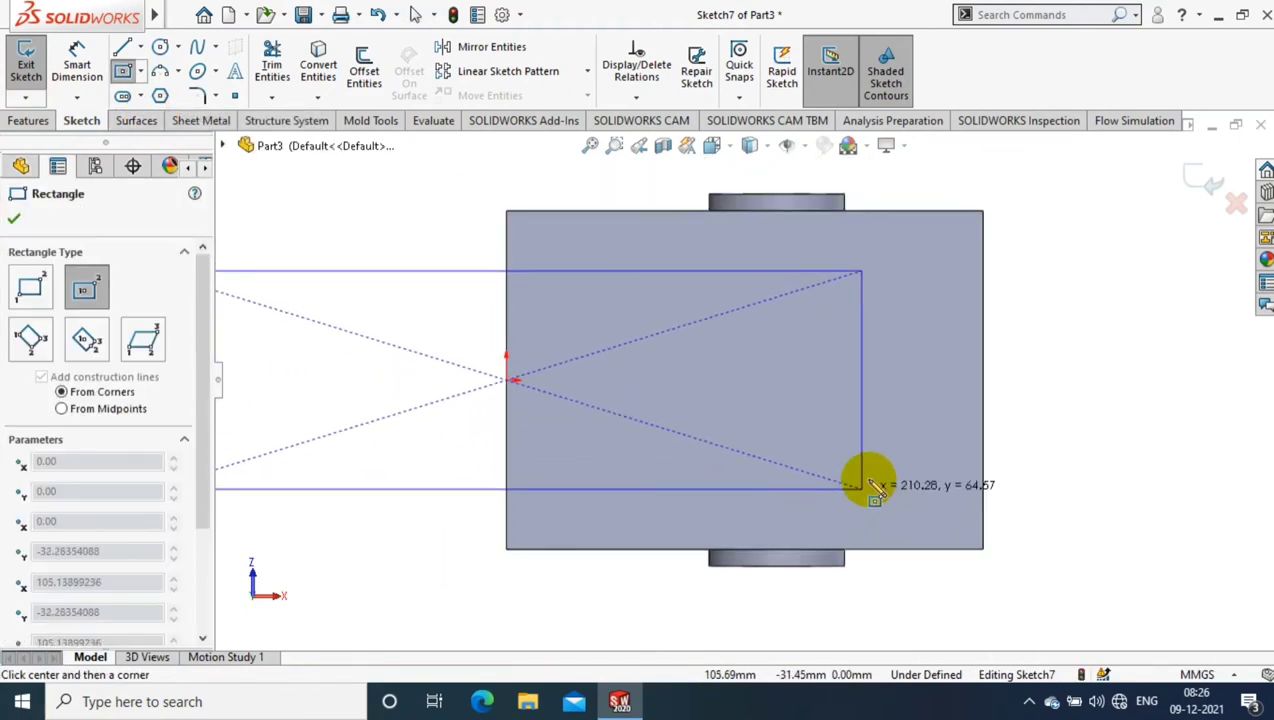
{"action": "left_click", "coordinate": [868, 487]}
Step: Dimension the rectangle to 125 mm wide and 60 mm tall so it is fully defined
{"action": "left_click", "coordinate": [77, 55]}
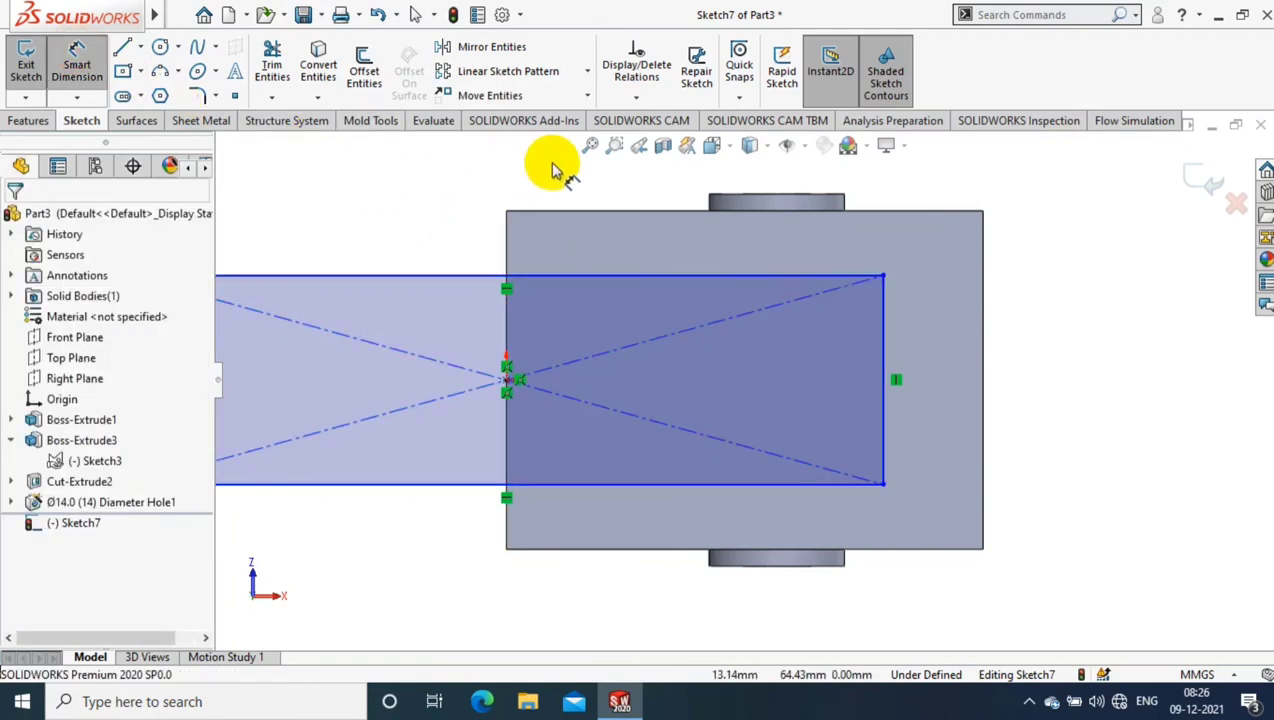
{"action": "key", "text": "z"}
{"action": "left_click", "coordinate": [547, 270]}
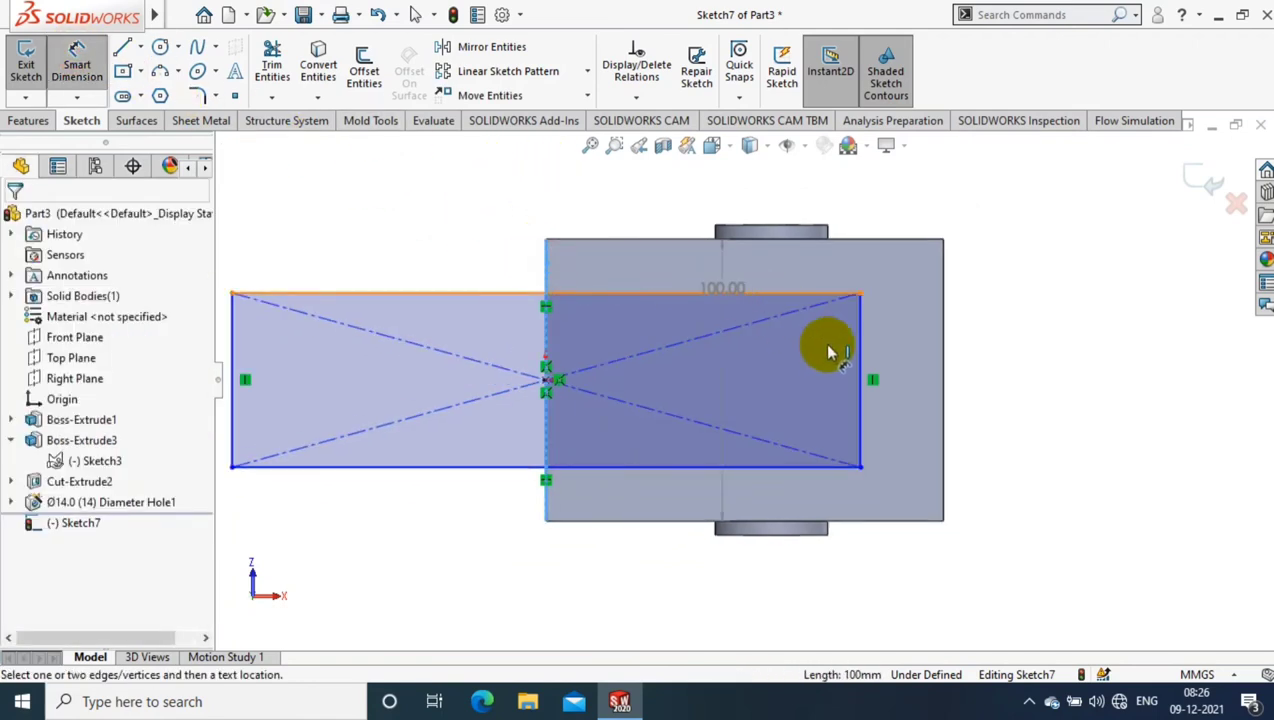
{"action": "left_click", "coordinate": [859, 342]}
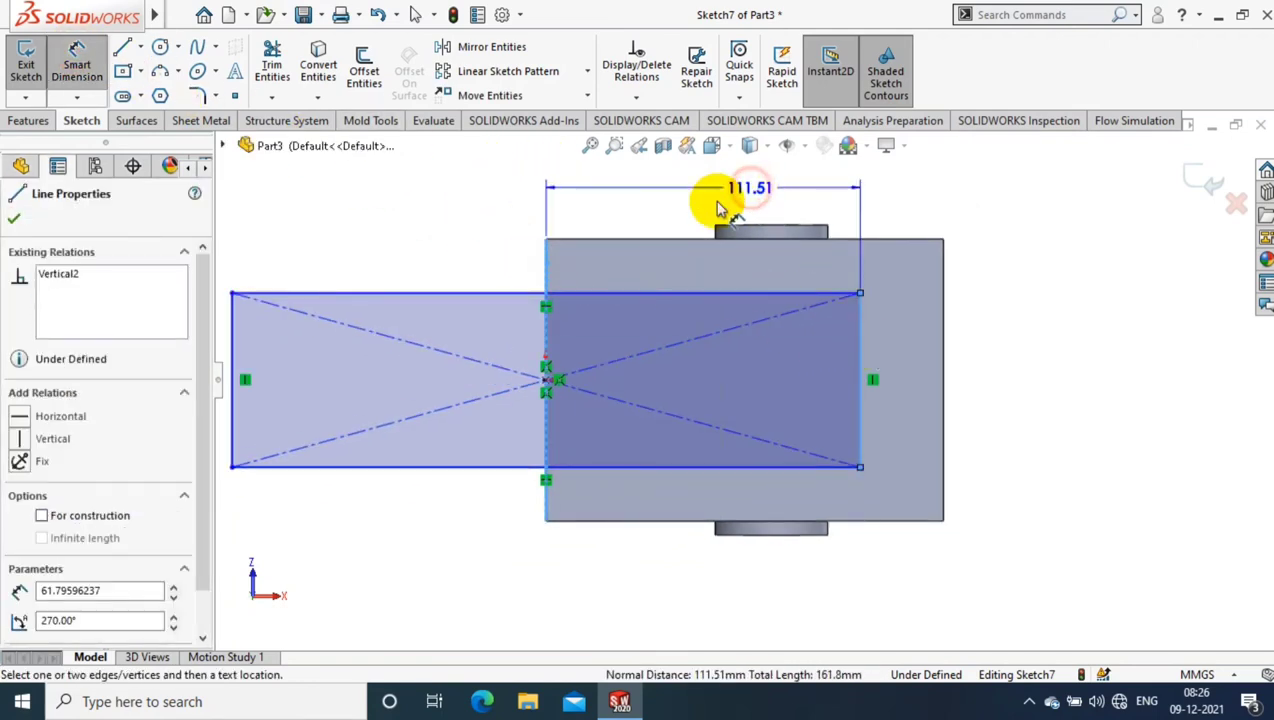
{"action": "left_click", "coordinate": [720, 206]}
{"action": "type", "text": "125"}
{"action": "key", "text": "Return"}
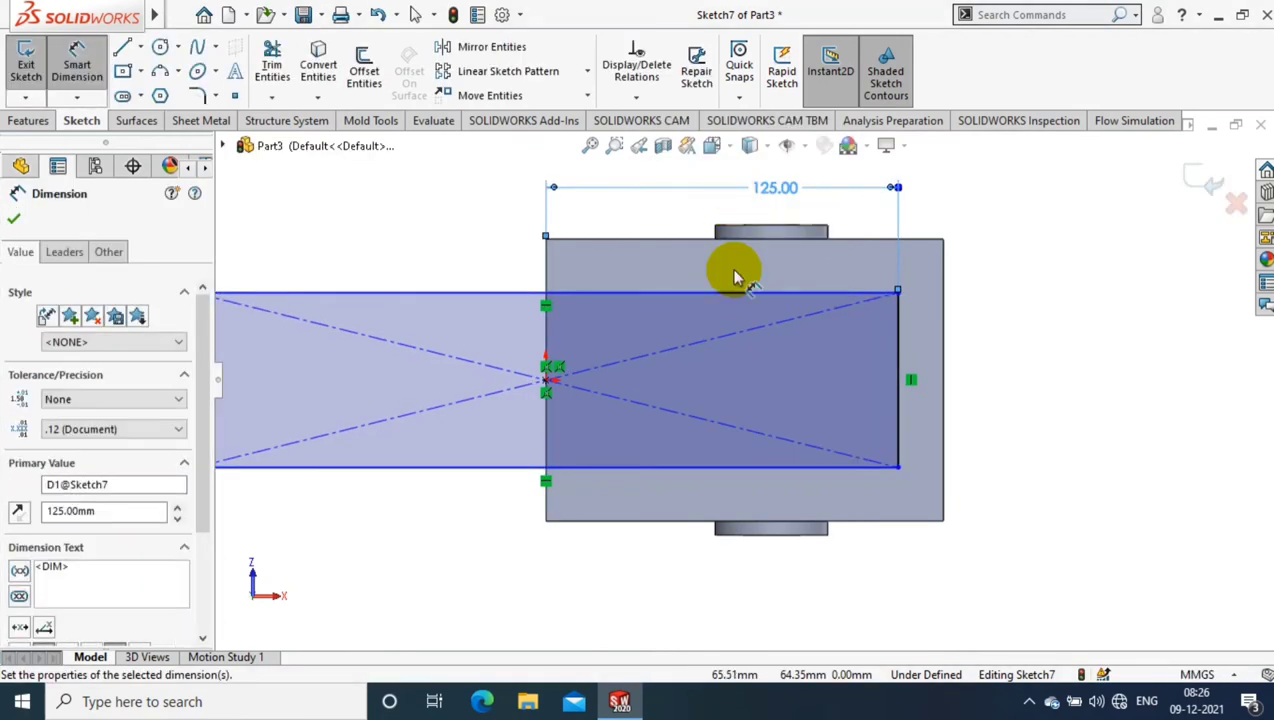
{"action": "middle_click_drag", "start_coordinate": [735, 277], "coordinate": [610, 241]}
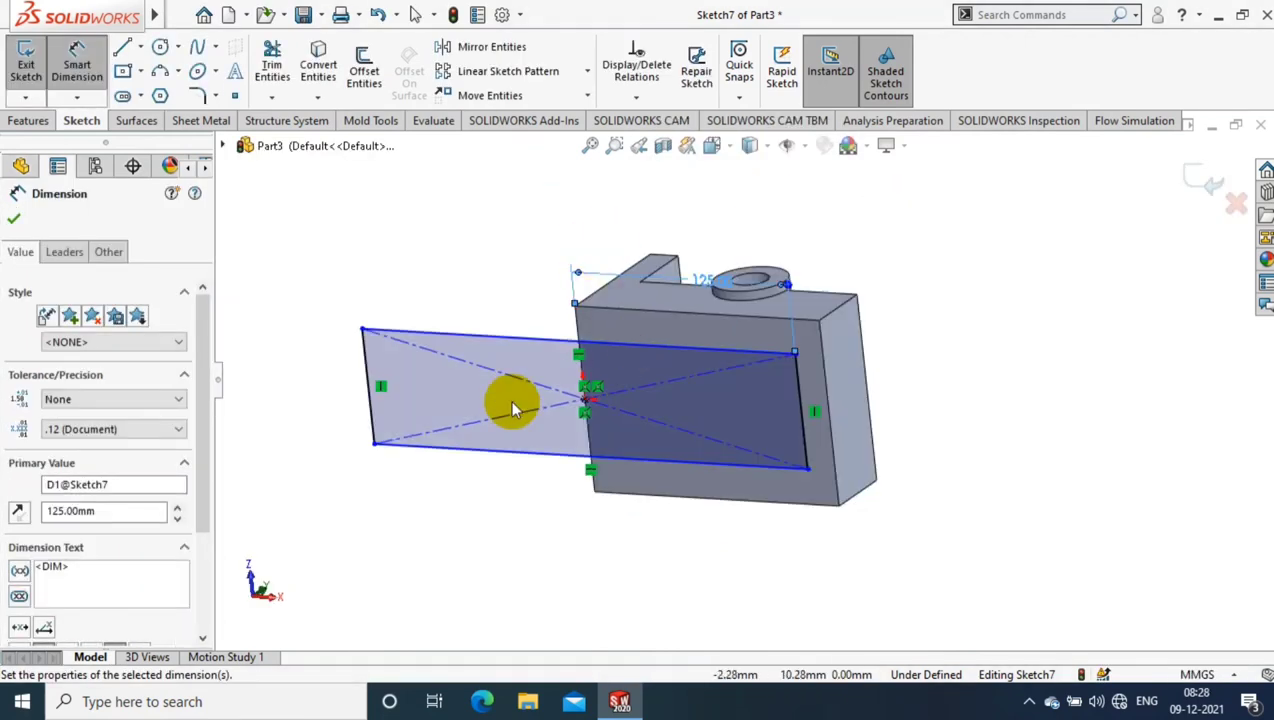
{"action": "left_click", "coordinate": [370, 400]}
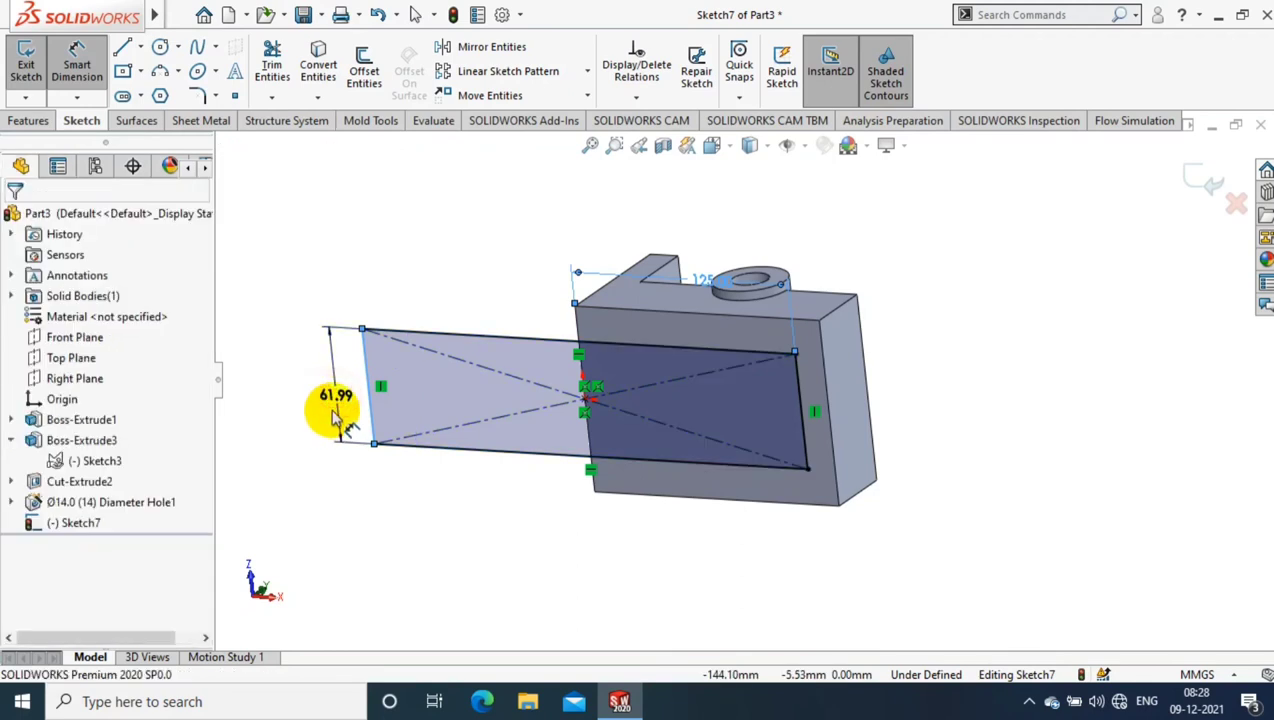
{"action": "left_click", "coordinate": [336, 415]}
{"action": "type", "text": "60"}
{"action": "key", "text": "Return"}
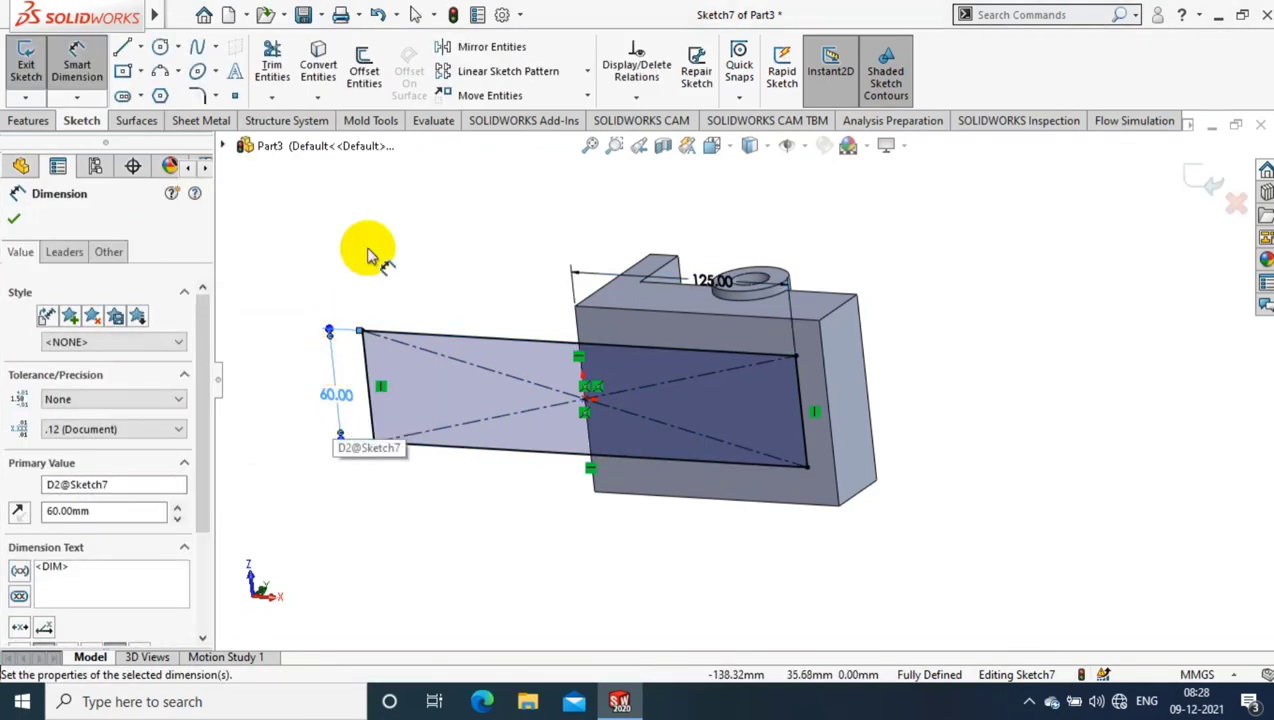
{"action": "left_click", "coordinate": [27, 128]}
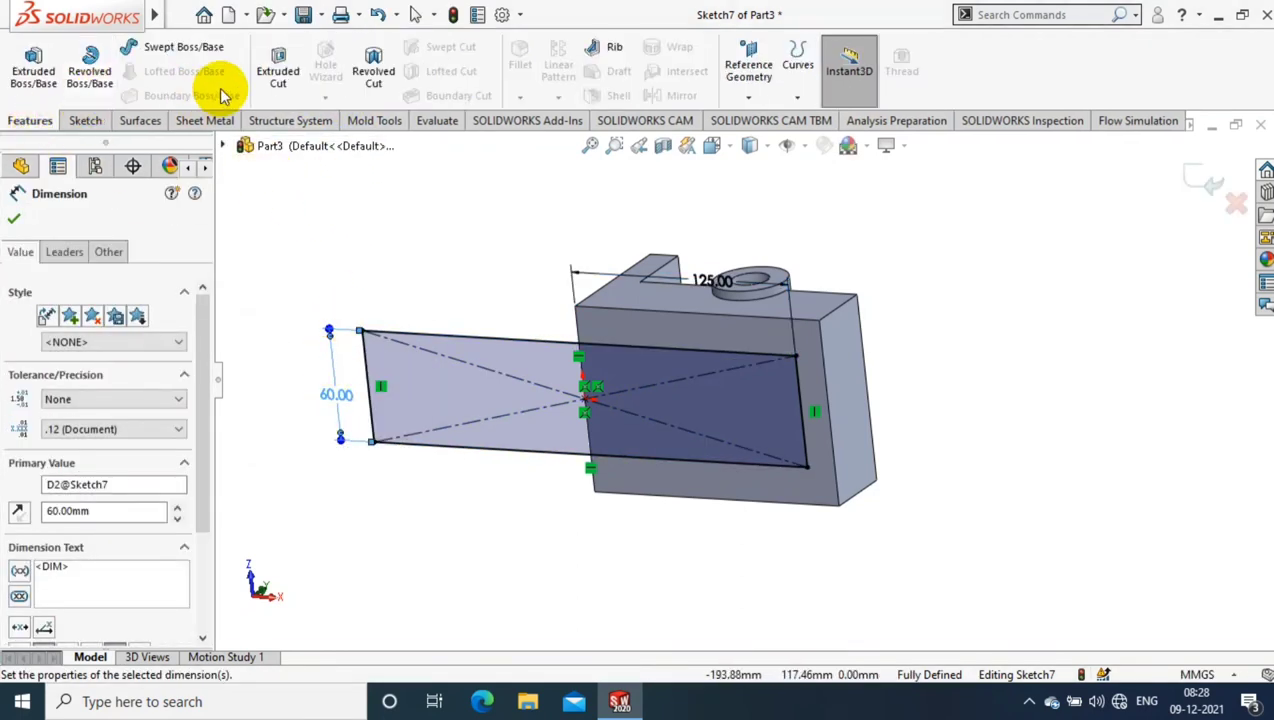
Step: Extrude-cut the rectangle 25 mm deep (Blind) into the base as Cut-Extrude3
{"action": "left_click", "coordinate": [272, 66]}
{"action": "left_click", "coordinate": [115, 398]}
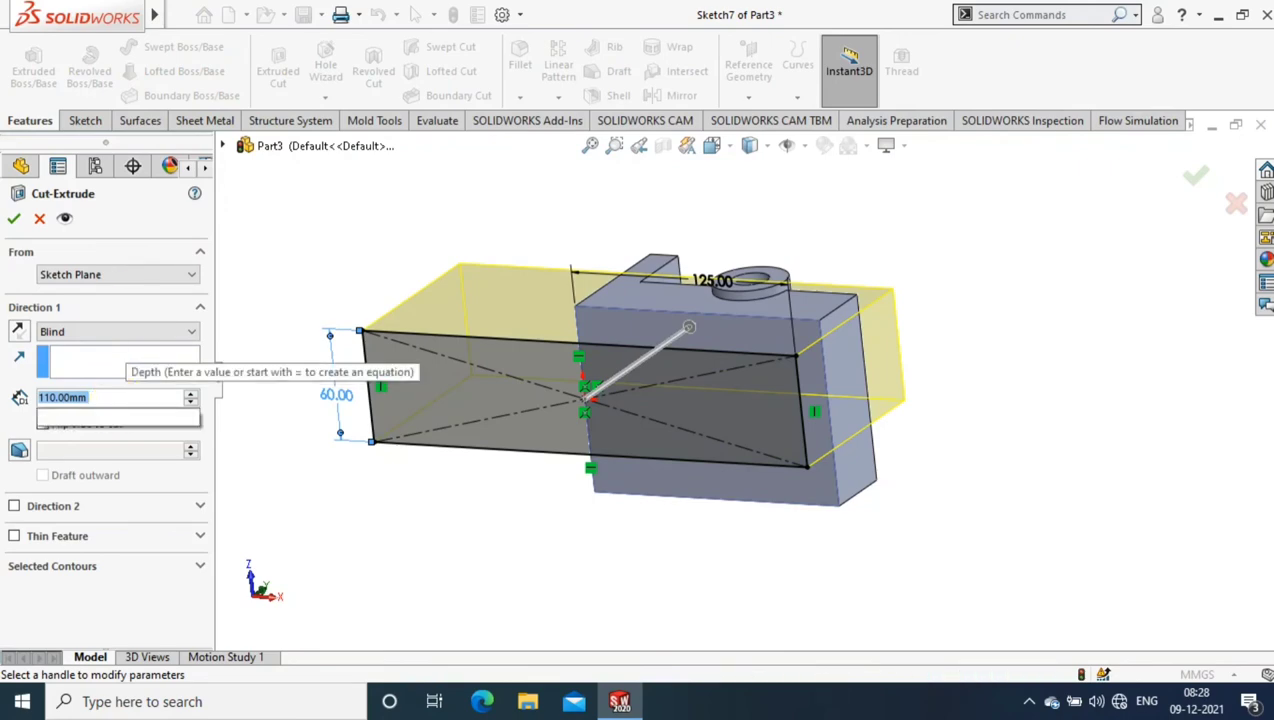
{"action": "type", "text": "25"}
{"action": "mouse_move", "coordinate": [825, 185]}
{"action": "middle_mouse_down"}
{"action": "mouse_move", "coordinate": [872, 546]}
{"action": "mouse_move", "coordinate": [848, 512]}
{"action": "middle_mouse_up"}
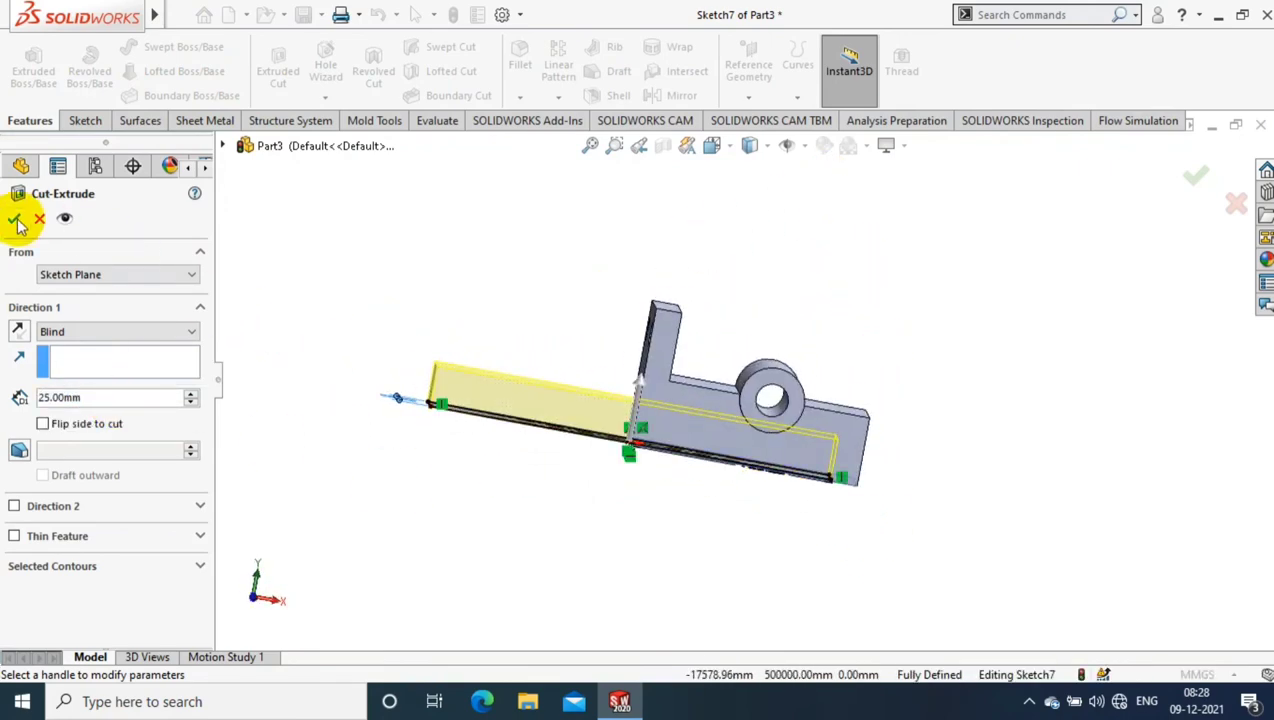
{"action": "left_click", "coordinate": [14, 218]}
{"action": "mouse_move", "coordinate": [910, 338]}
{"action": "middle_mouse_down"}
{"action": "mouse_move", "coordinate": [953, 233]}
{"action": "mouse_move", "coordinate": [825, 449]}
{"action": "mouse_move", "coordinate": [947, 398]}
{"action": "mouse_move", "coordinate": [910, 342]}
{"action": "middle_mouse_up"}
Step: Apply a blue appearance to the whole body from a base face's context menu
{"action": "left_click", "coordinate": [829, 432]}
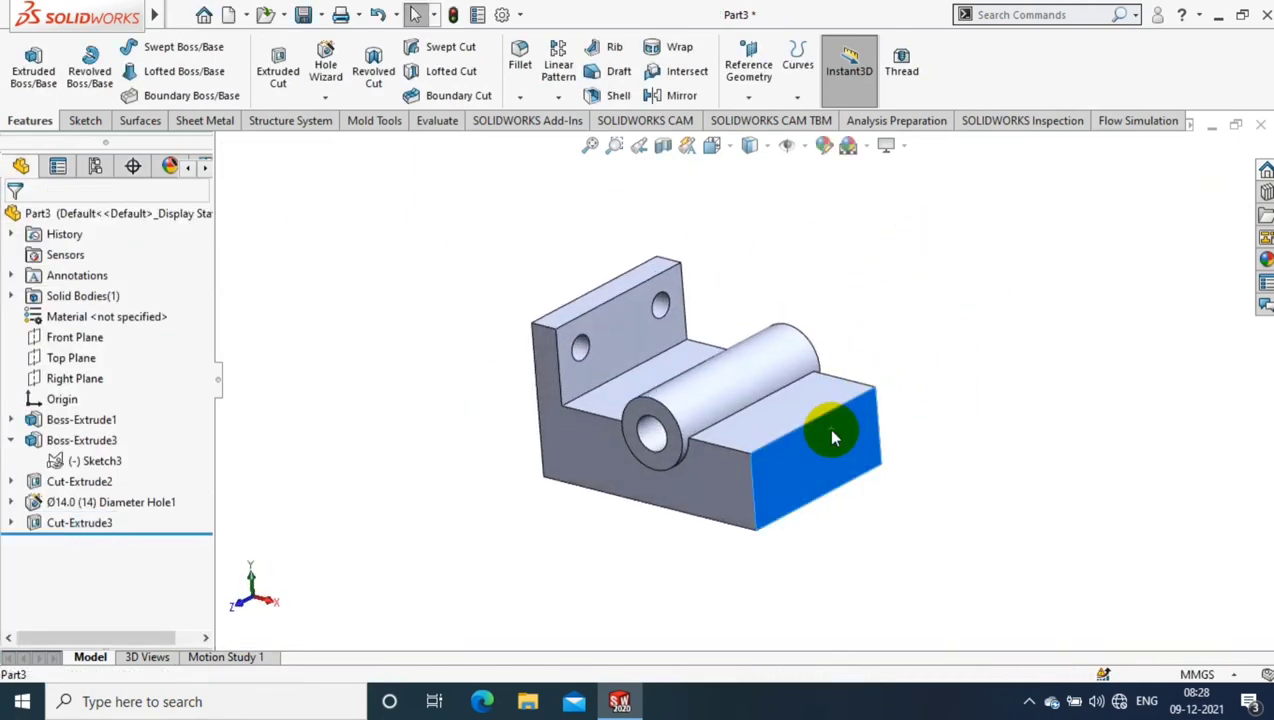
{"action": "right_click", "coordinate": [827, 428]}
{"action": "left_click", "coordinate": [1012, 182]}
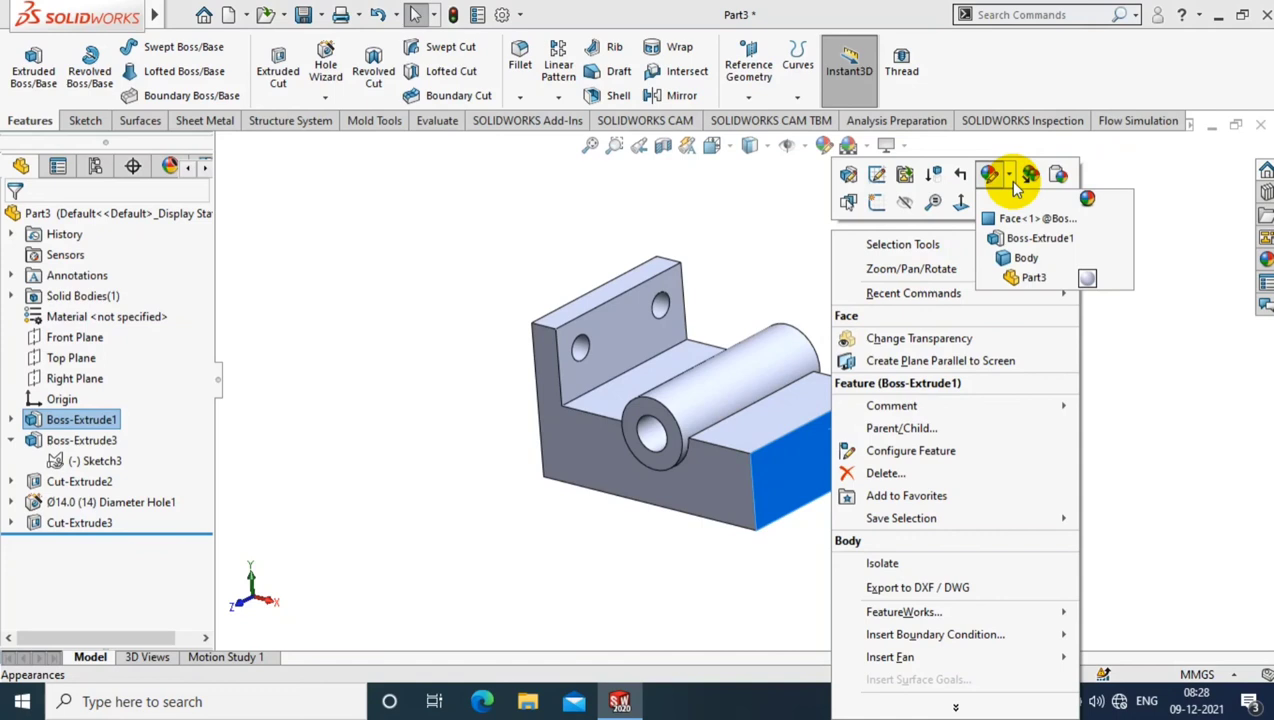
{"action": "left_click", "coordinate": [1012, 262]}
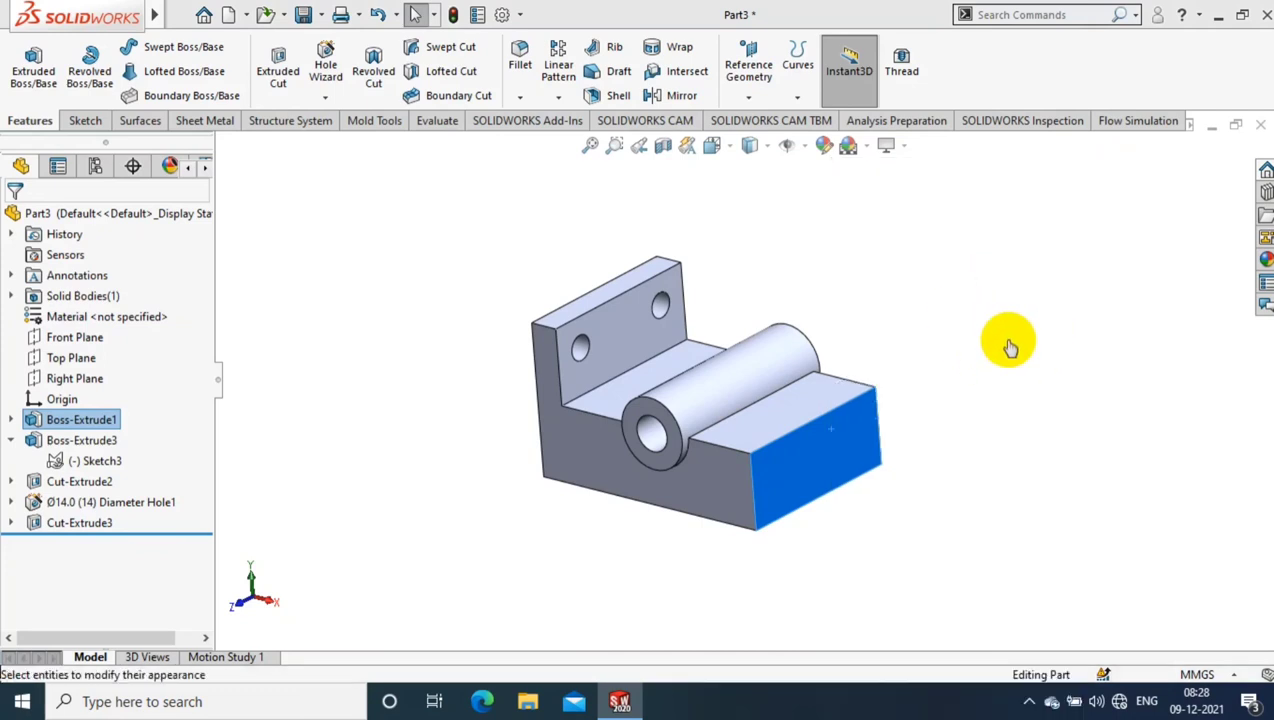
{"action": "scroll", "coordinate": [912, 405], "scroll_direction": "down", "scroll_amount": 2}
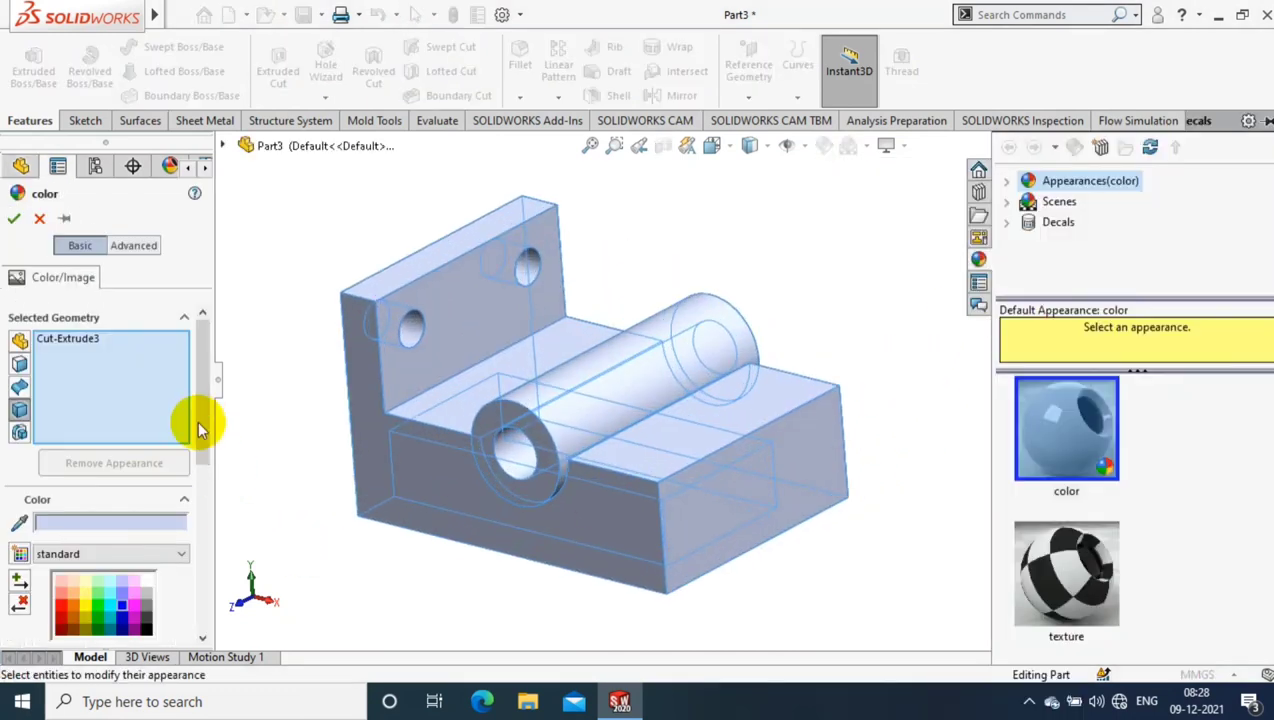
{"action": "scroll", "coordinate": [197, 420], "scroll_direction": "down", "scroll_amount": 3}
{"action": "left_click", "coordinate": [119, 540]}
{"action": "left_click", "coordinate": [117, 546]}
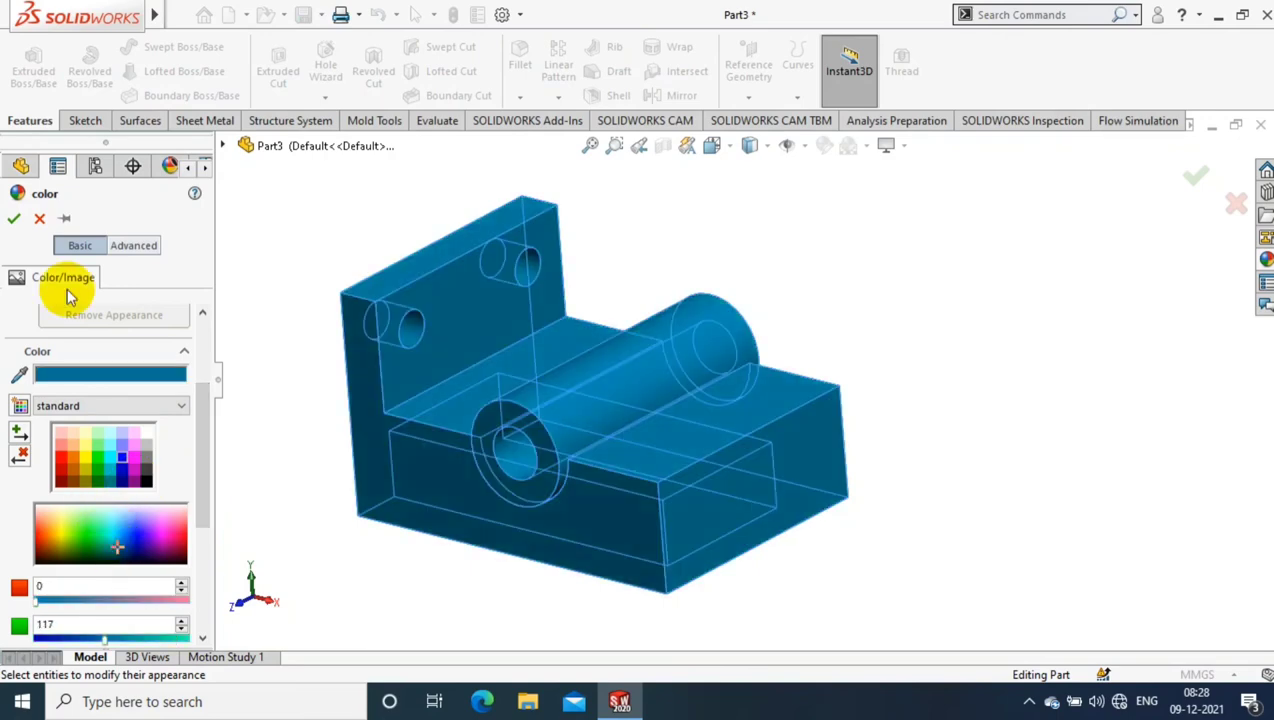
{"action": "left_click", "coordinate": [15, 220]}
{"action": "scroll", "coordinate": [900, 330], "scroll_direction": "up", "scroll_amount": 2}
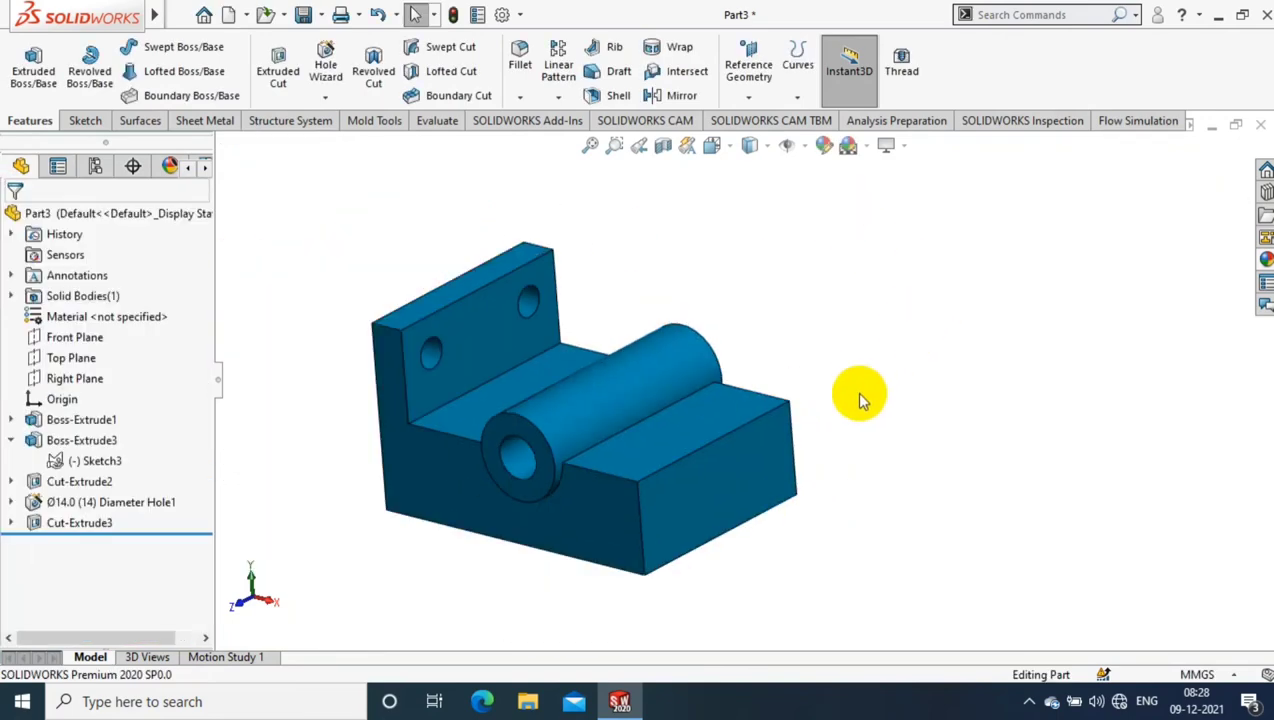
{"action": "middle_click_drag", "start_coordinate": [481, 389], "coordinate": [581, 414], "text": "ctrl"}
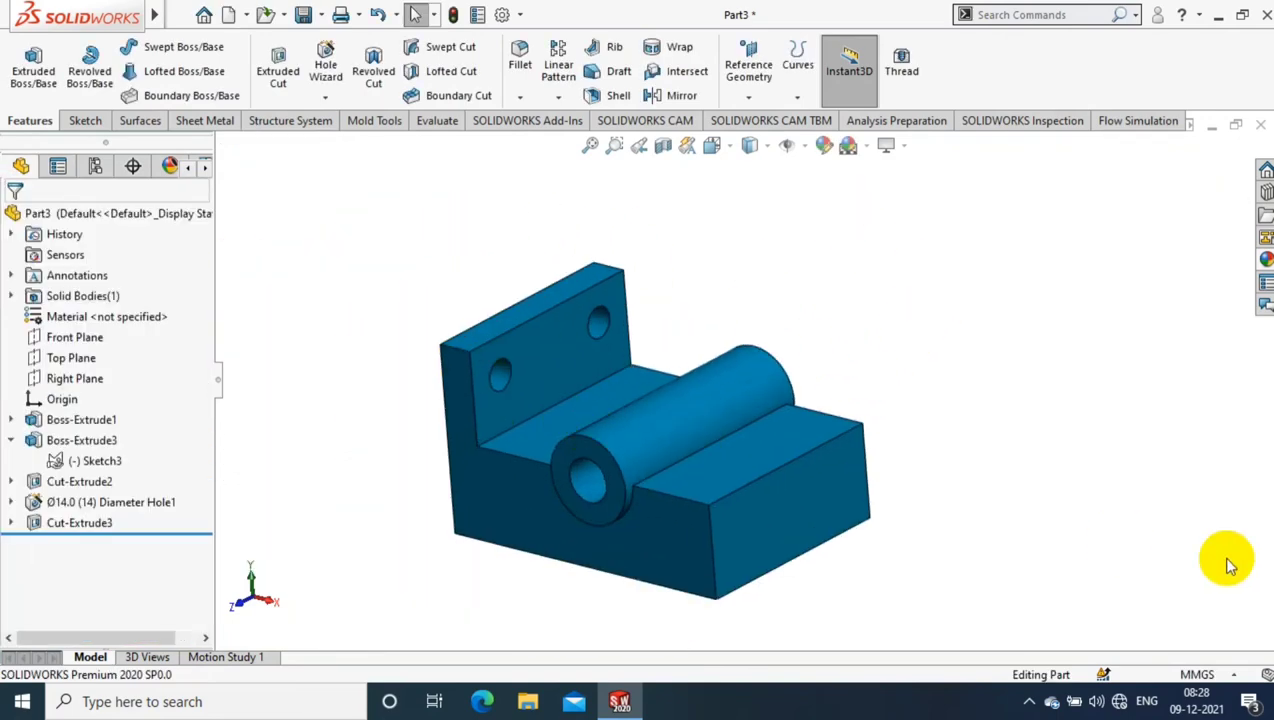